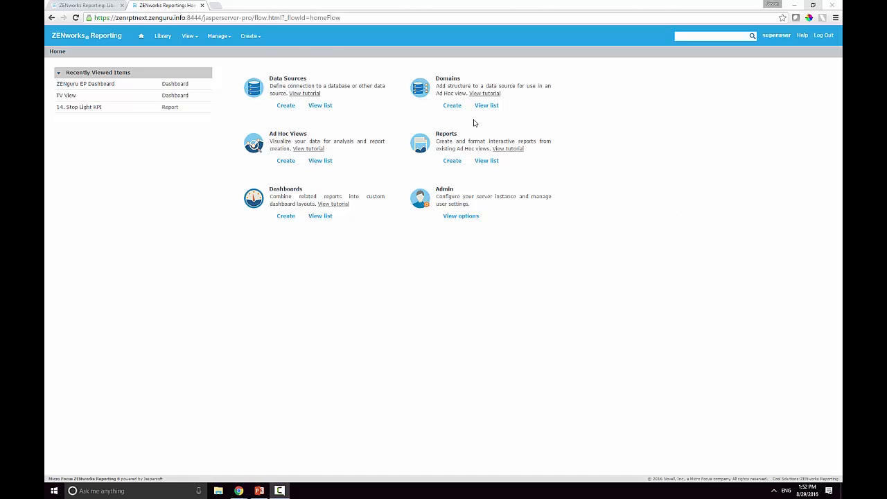
# Create a new dashboard and look through the existing content available for it
pyautogui.click(249, 35)
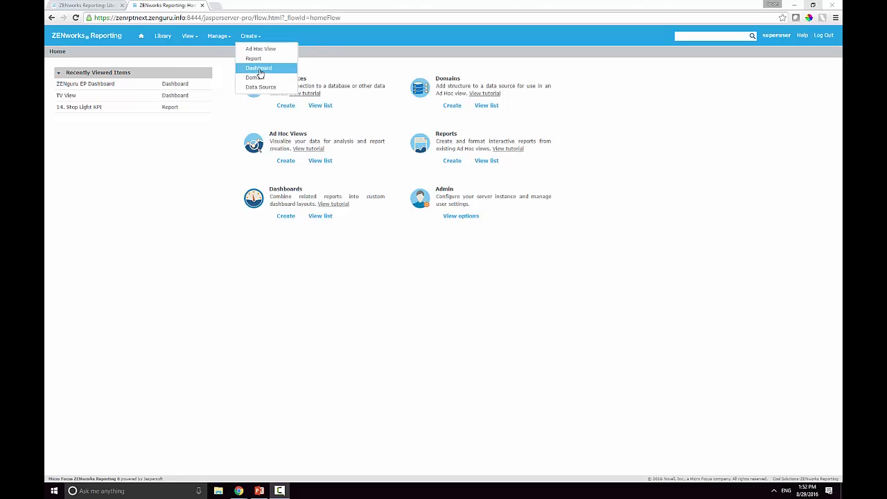
pyautogui.click(258, 67)
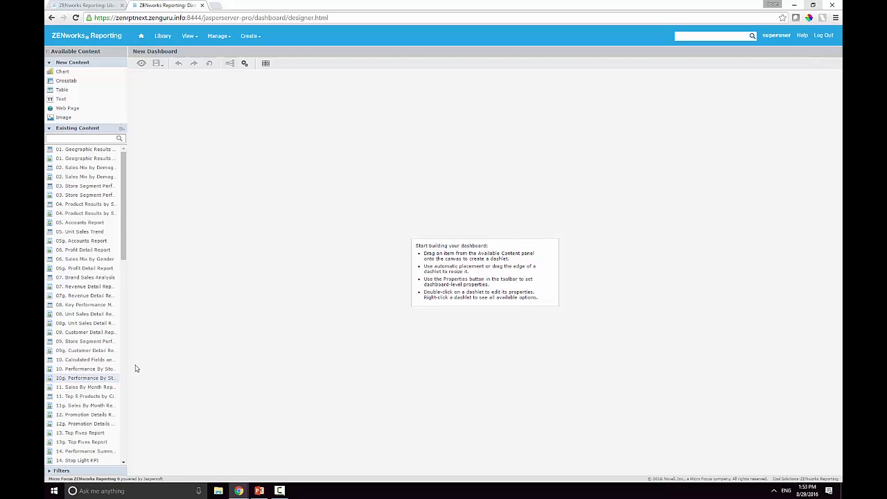
pyautogui.moveTo(124, 160); pyautogui.dragTo(134, 371)
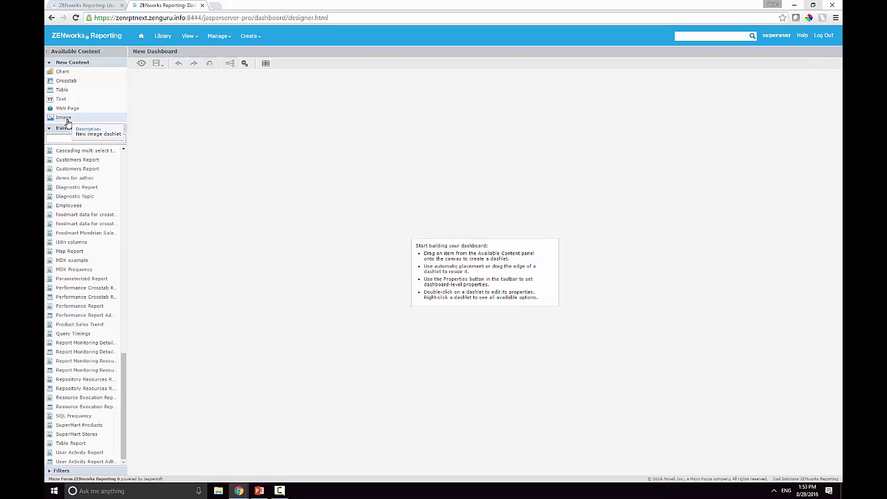
pyautogui.moveTo(67, 122); pyautogui.dragTo(291, 228)
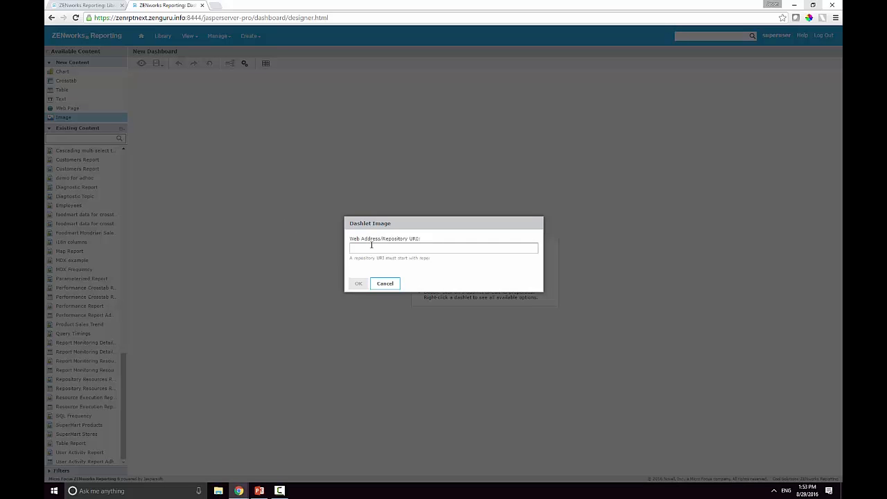
pyautogui.write('repo:')
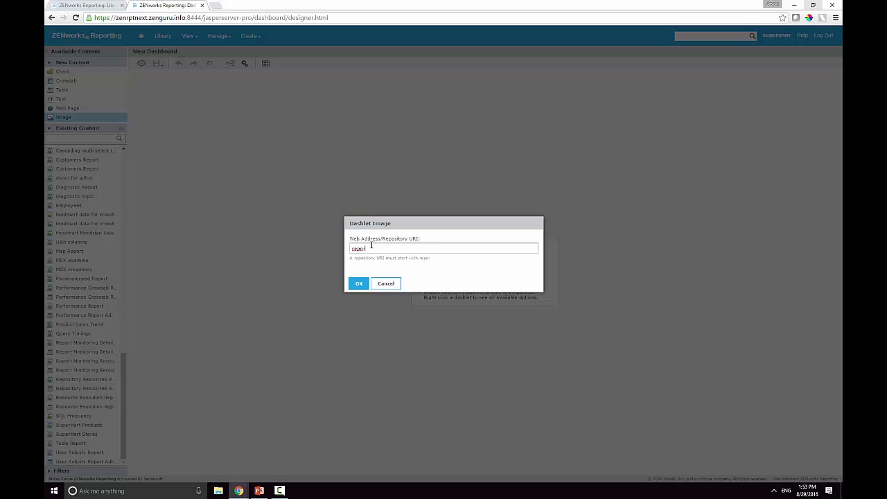
pyautogui.write('%2Forganizations%2Forganization_1%2Fdashboards%2FZENguru_EP_Dashboard')
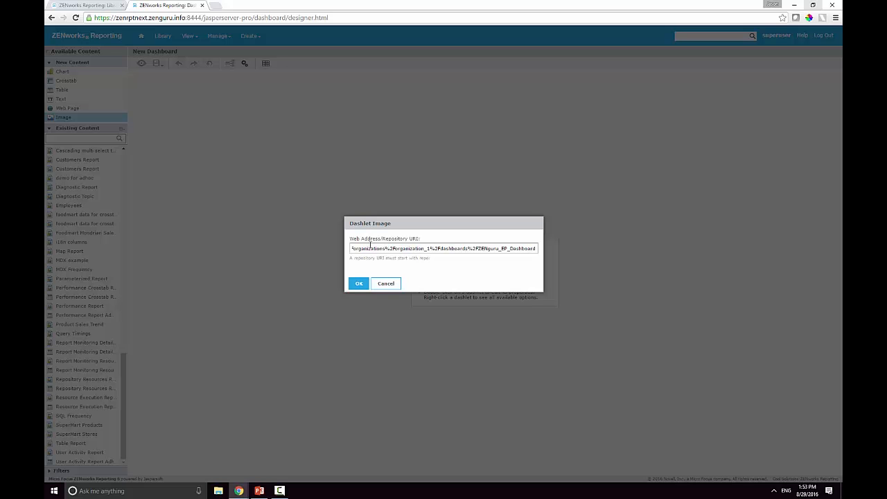
pyautogui.click(385, 284)
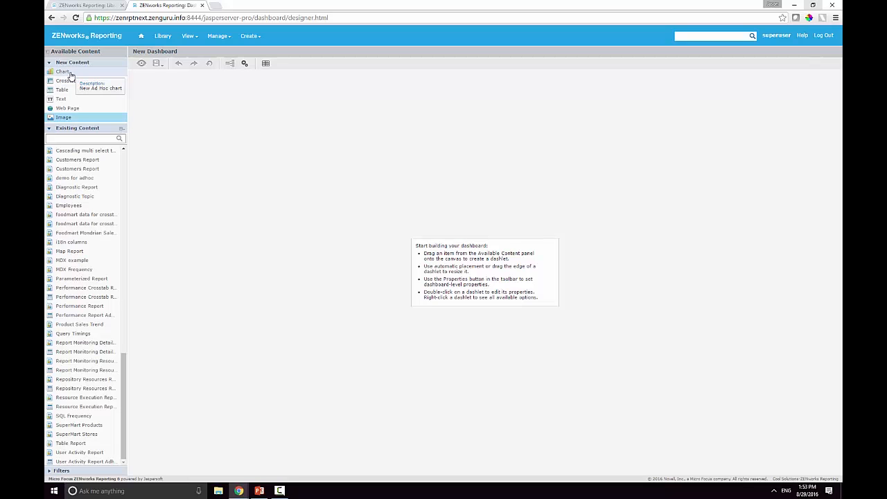
# Add a new chart to the dashboard canvas, using the MFSD Domain as data with the Configuration set as selected fields
pyautogui.moveTo(70, 74); pyautogui.dragTo(224, 160)
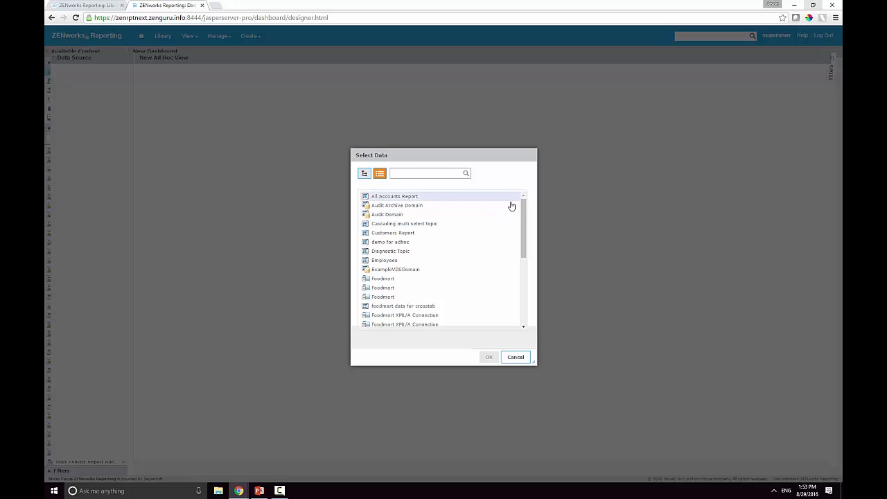
pyautogui.moveTo(523, 202); pyautogui.dragTo(524, 264)
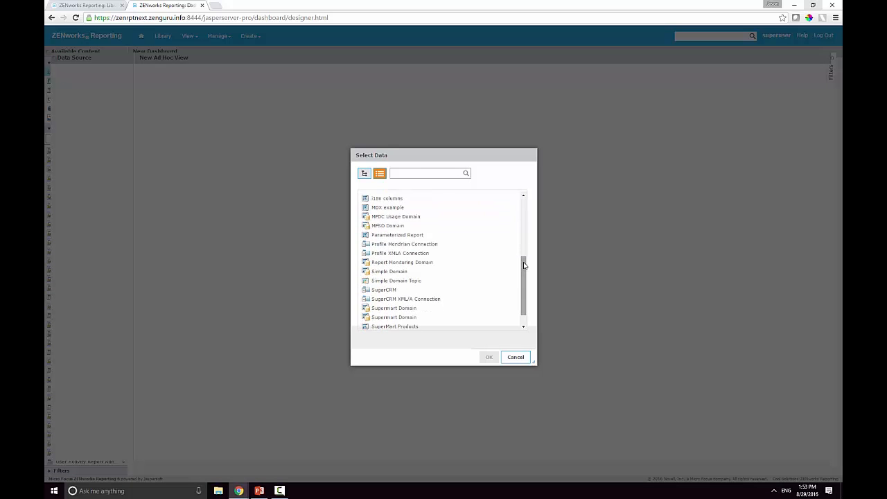
pyautogui.click(399, 227)
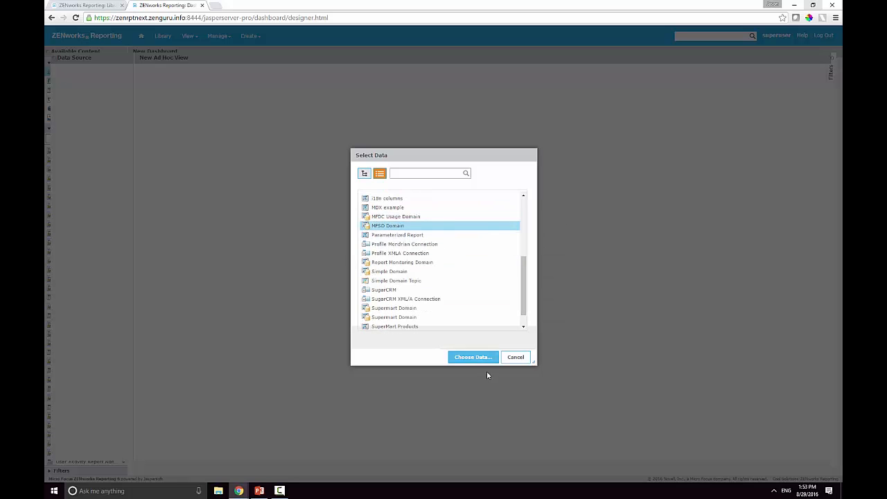
pyautogui.click(477, 358)
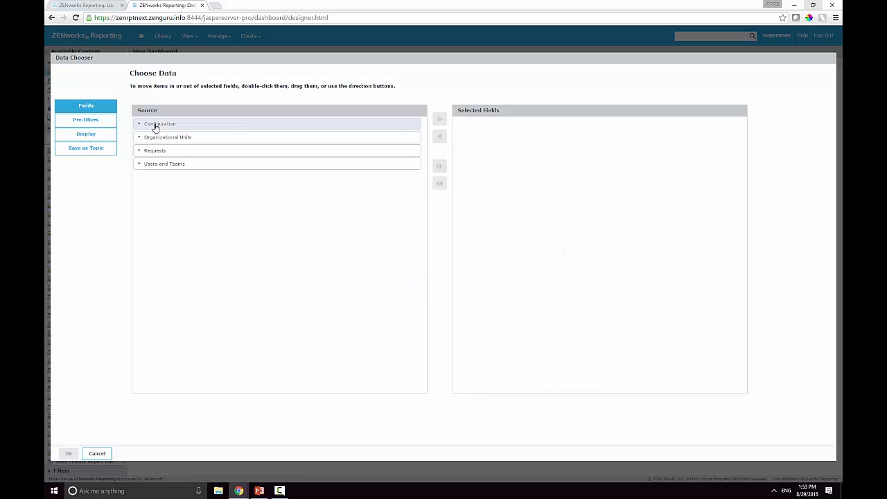
pyautogui.click(149, 124)
pyautogui.click(439, 118)
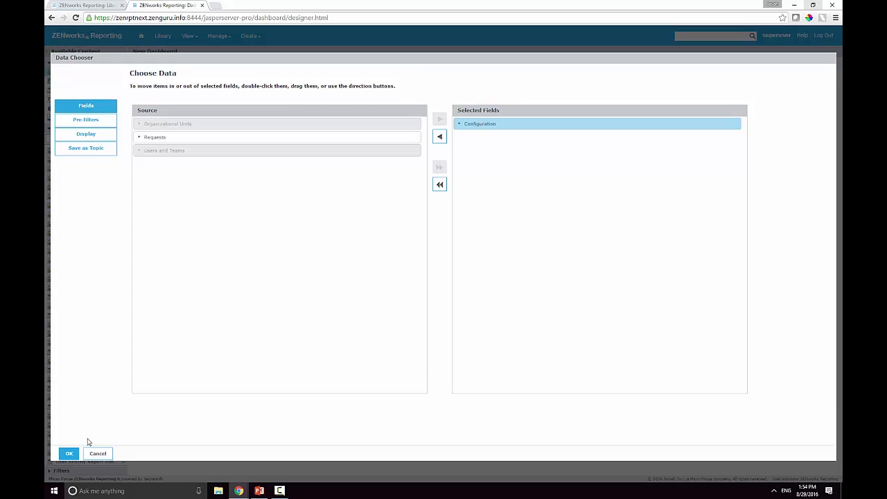
pyautogui.click(69, 453)
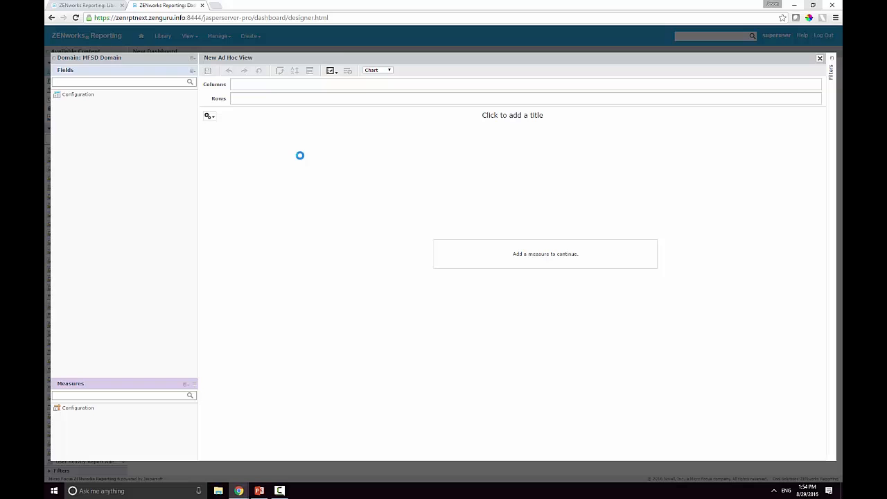
# Add the Item Type Name field from the Configuration Type group to the chart's columns
pyautogui.click(56, 95)
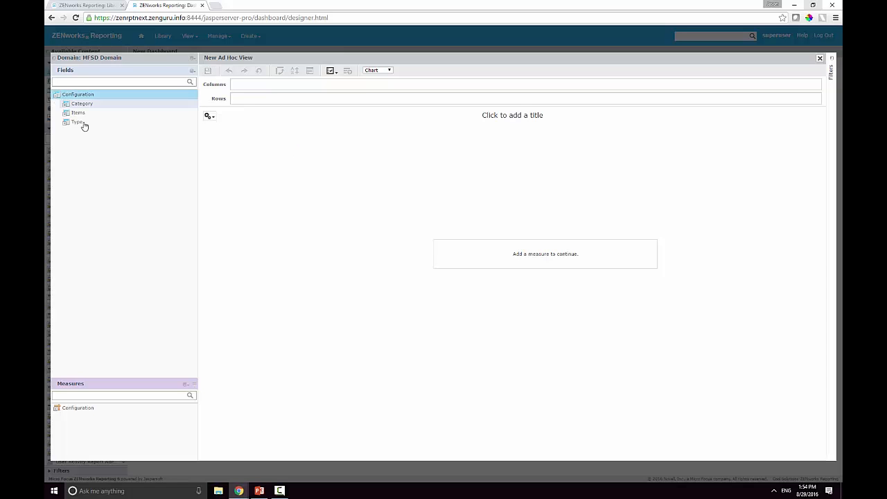
pyautogui.click(65, 104)
pyautogui.click(66, 149)
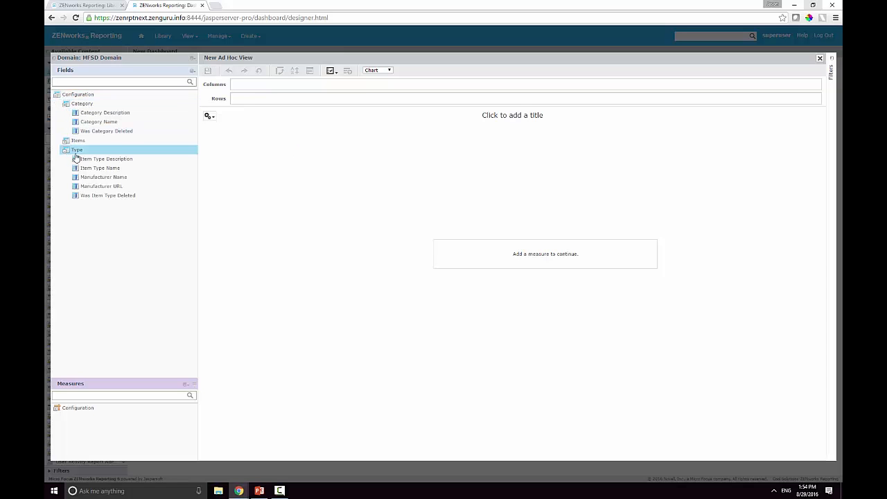
pyautogui.rightClick(118, 170)
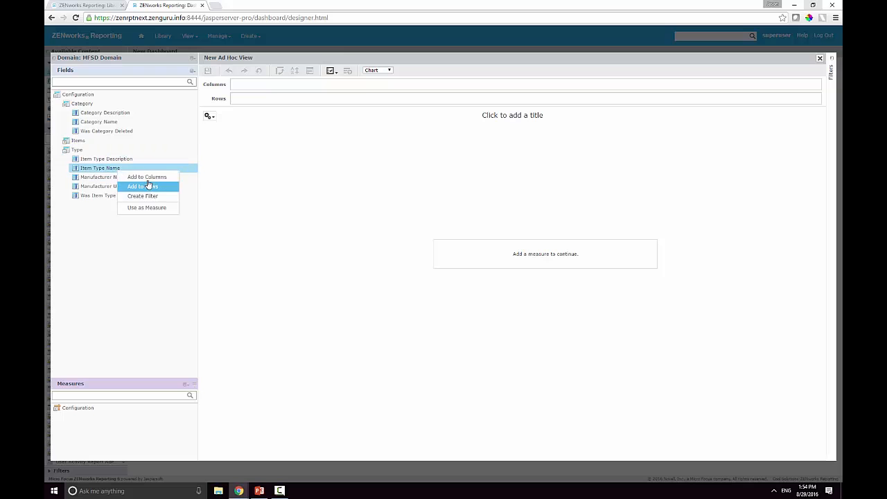
pyautogui.click(147, 177)
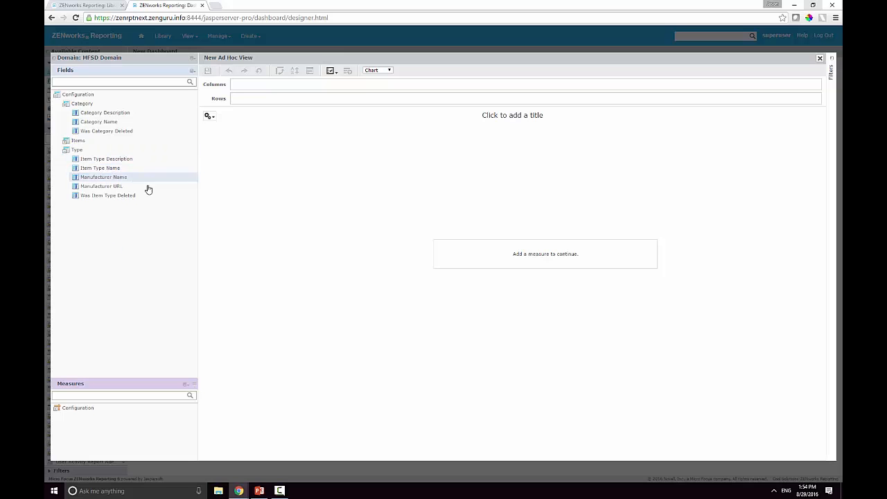
# Add the Item ID measure from the Items group to the rows and set the columns' data level to Item Type Name
pyautogui.click(56, 410)
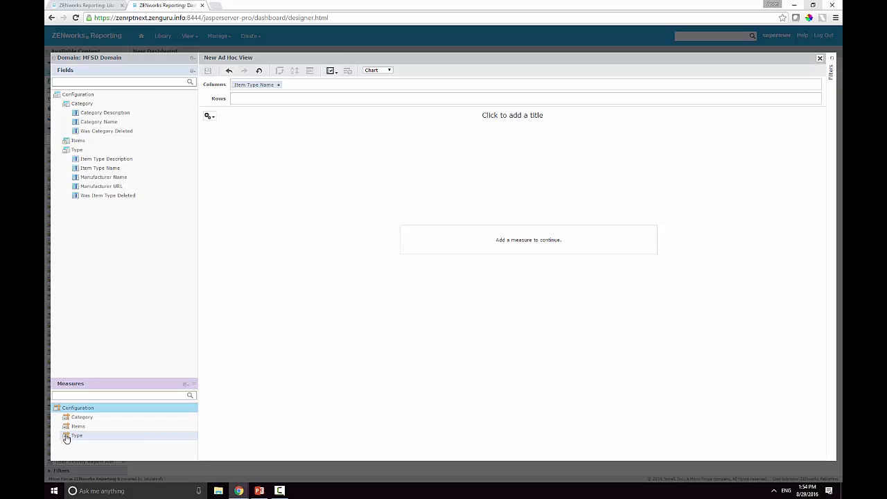
pyautogui.click(66, 425)
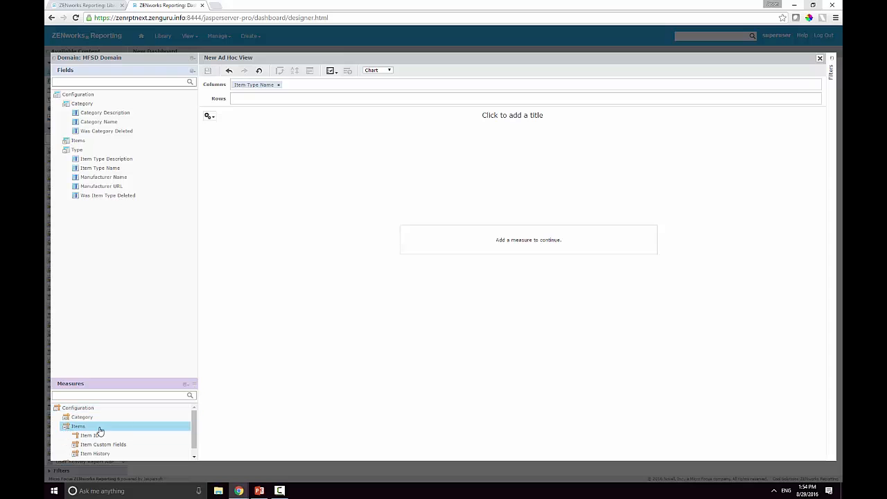
pyautogui.scroll(-1, 90, 429)
pyautogui.rightClick(85, 428)
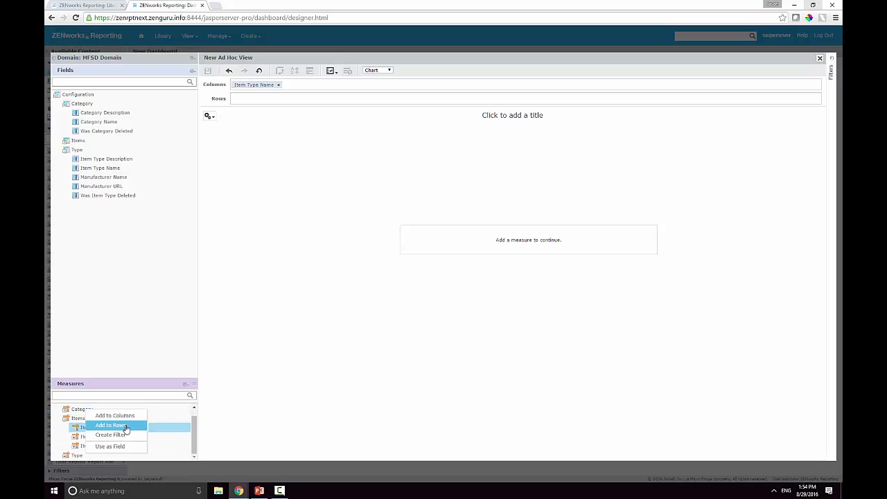
pyautogui.click(111, 424)
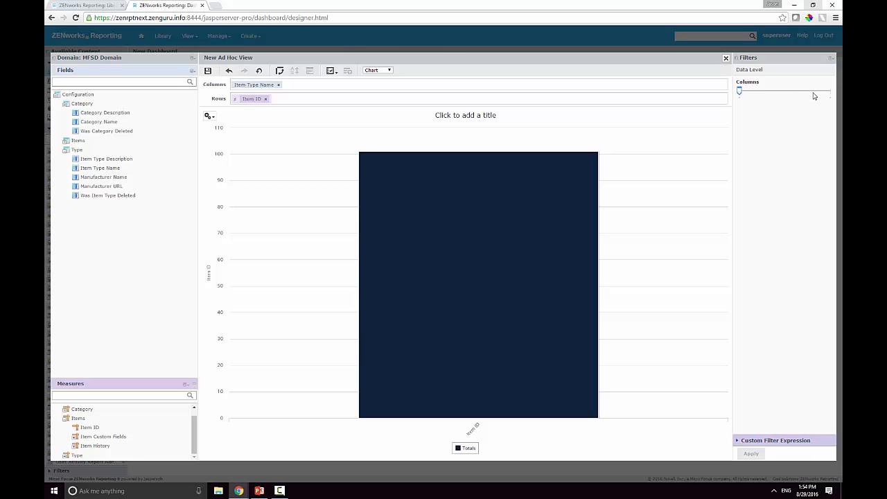
pyautogui.click(812, 92)
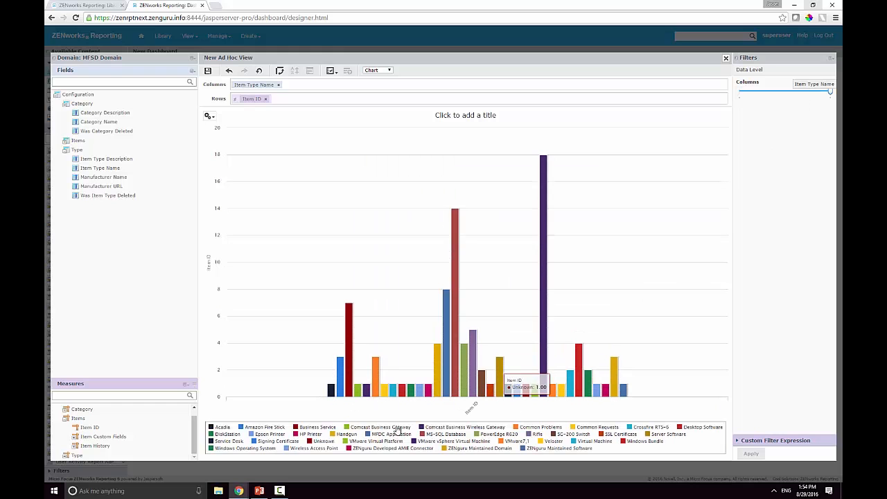
# Swap the chart's columns and rows and title the view "Items by Type"
pyautogui.click(280, 71)
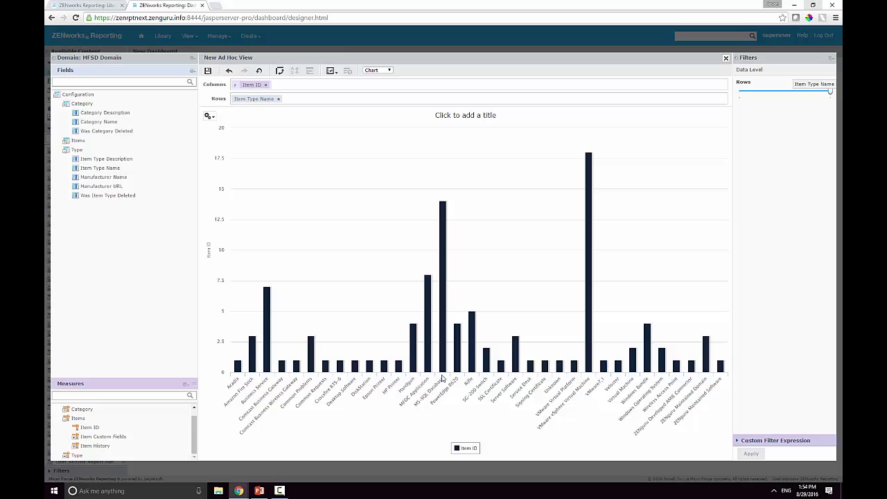
pyautogui.click(452, 113)
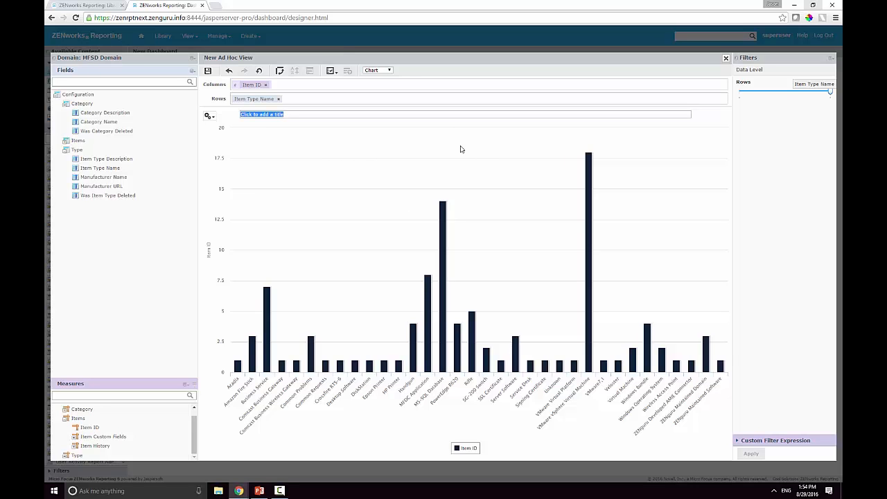
pyautogui.write('Items by Type')
pyautogui.press('Return')
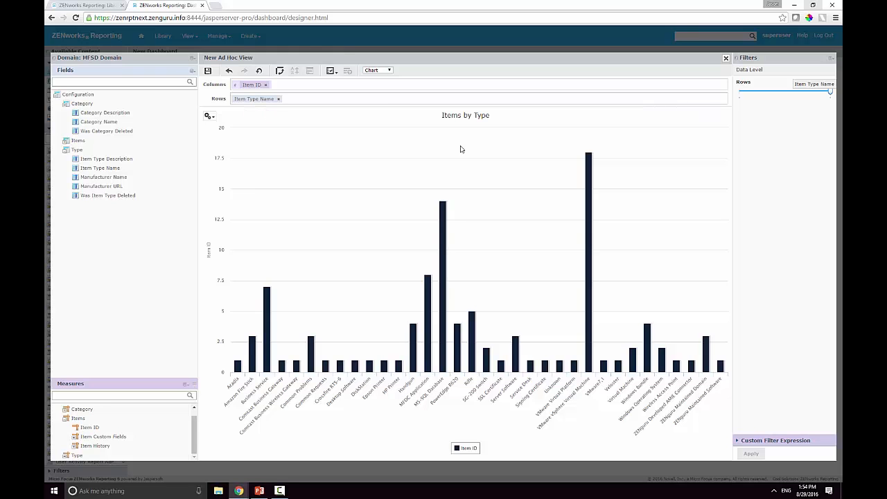
# Save the chart to the dashboard with the dashlet name "MFSD-Items byType"
pyautogui.click(207, 70)
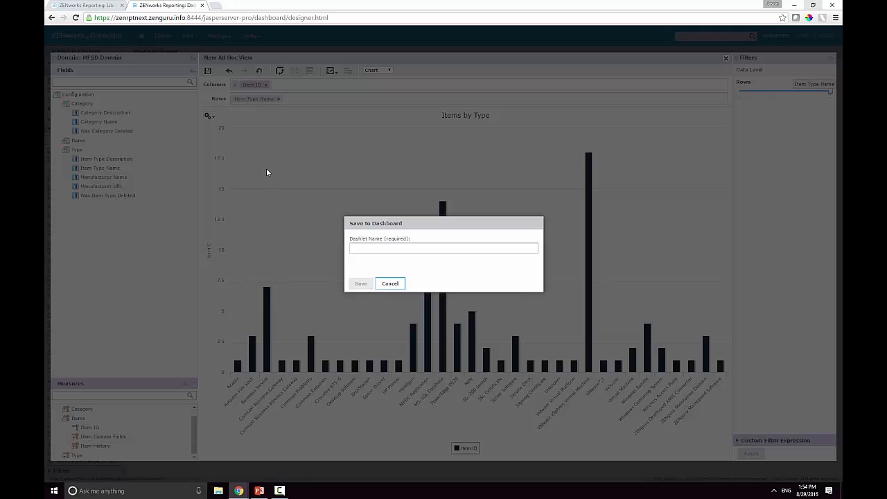
pyautogui.write('MFSC')
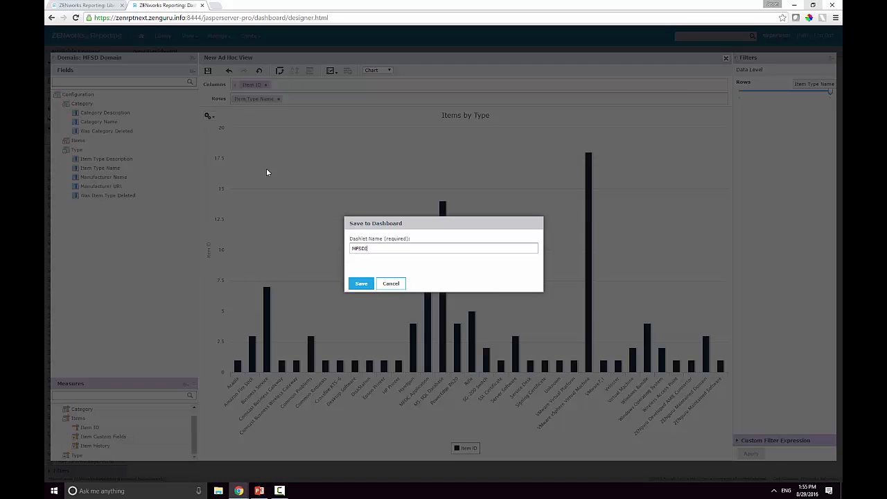
pyautogui.write('-Items byType')
pyautogui.press('Return')
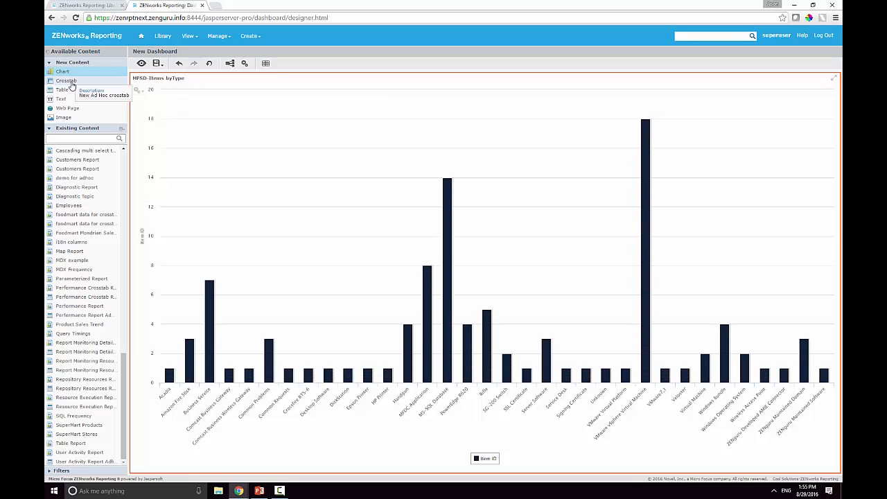
# Add a new crosstab to the dashboard, using the MFSD Domain as data with the Requests and Configuration sets as selected fields
pyautogui.moveTo(72, 85); pyautogui.dragTo(668, 208)
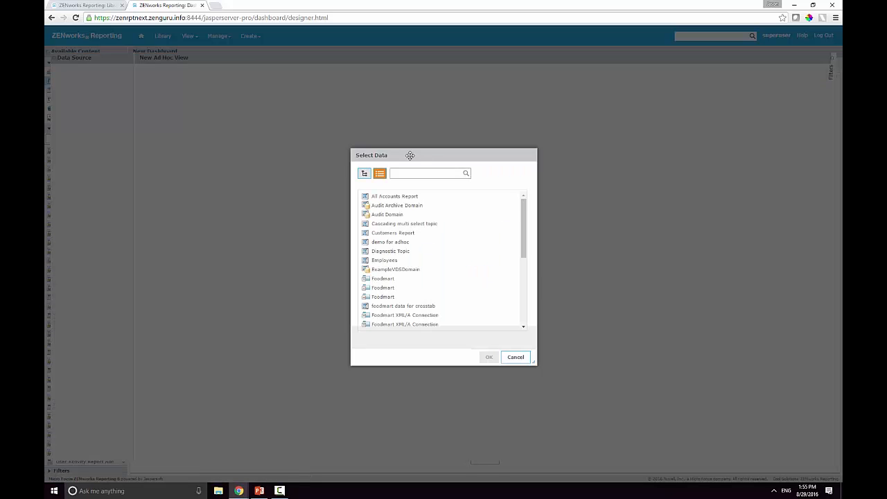
pyautogui.scroll(-3, 442, 275)
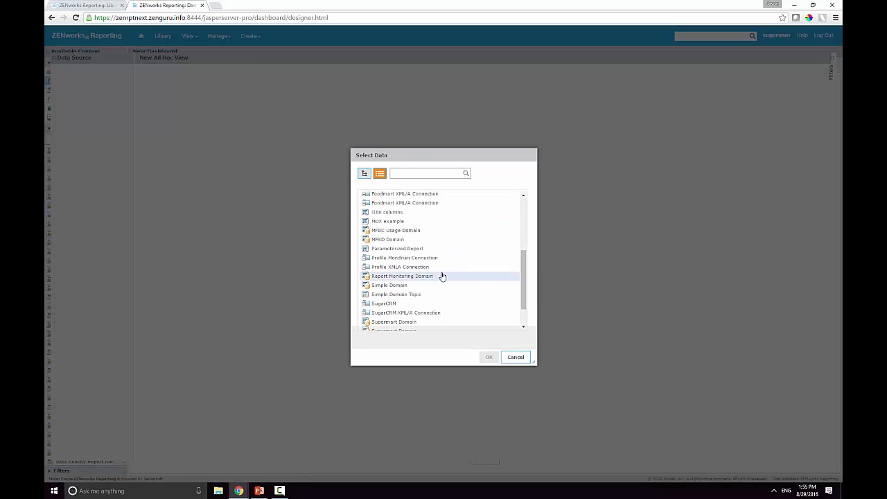
pyautogui.click(402, 239)
pyautogui.click(485, 357)
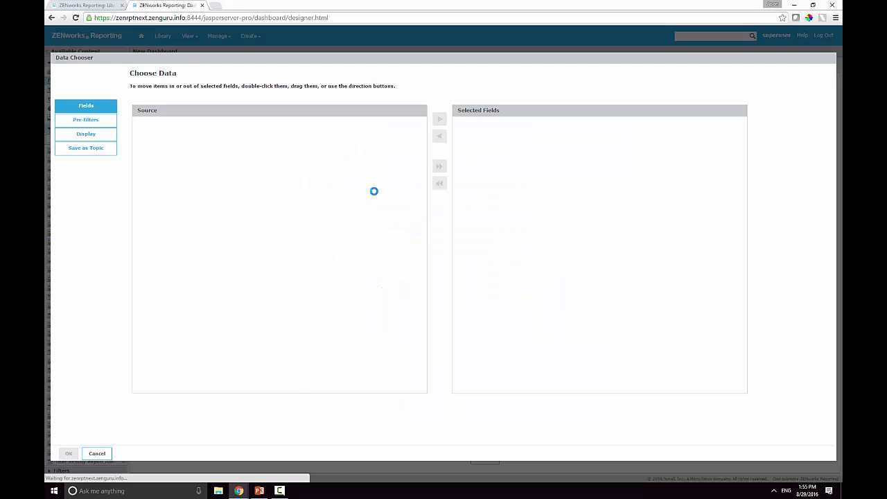
pyautogui.click(174, 151)
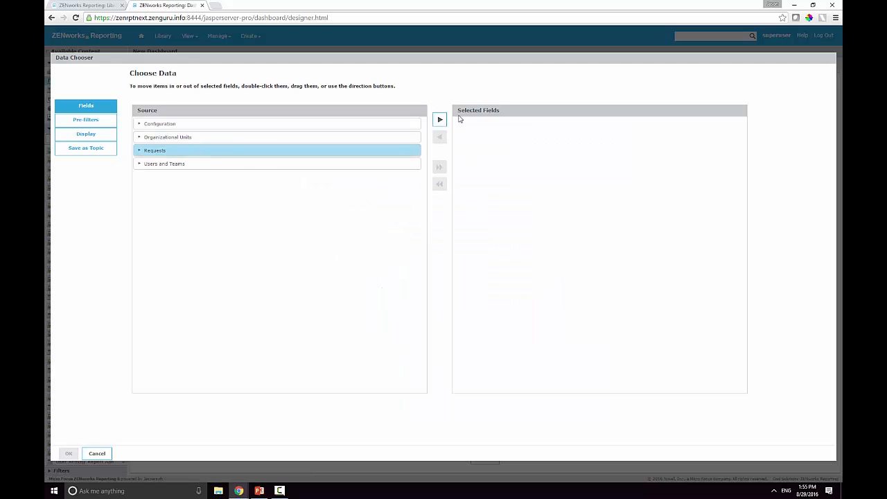
pyautogui.keyDown('ctrl'); pyautogui.click(392, 124); pyautogui.keyUp('ctrl')
pyautogui.click(439, 119)
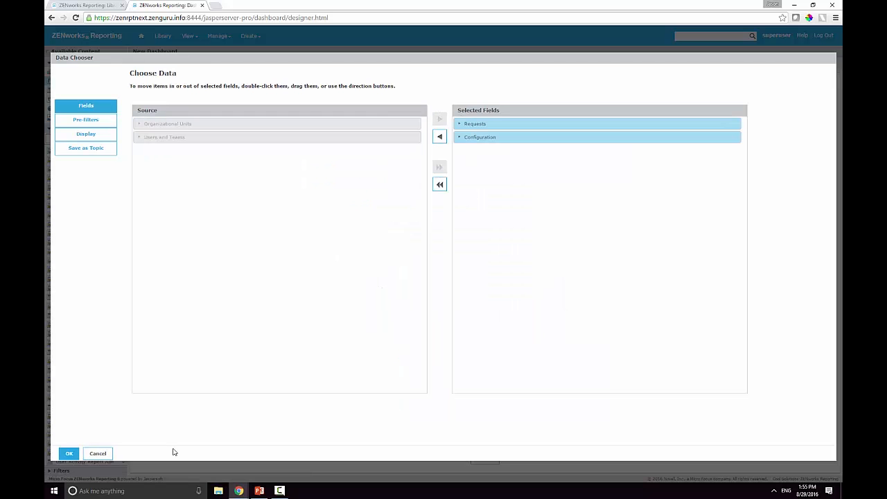
pyautogui.click(69, 453)
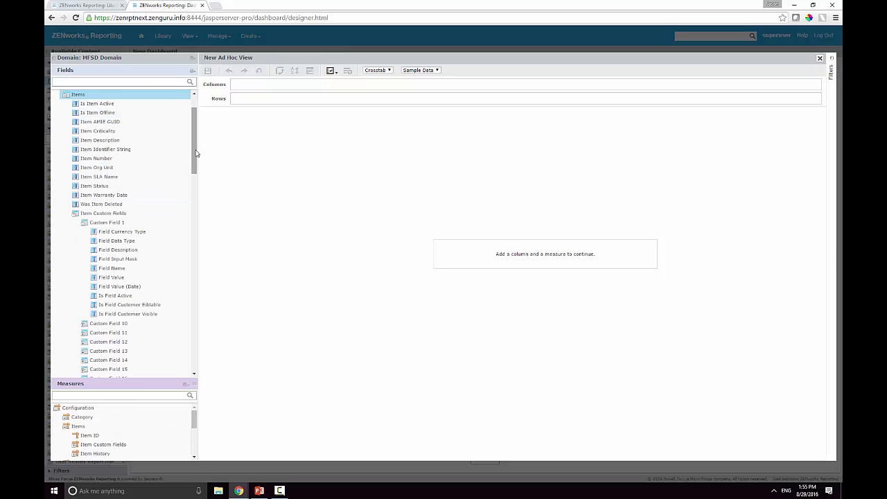
# Add the Request Type field from the Requests set to the crosstab's columns
pyautogui.moveTo(196, 153); pyautogui.dragTo(197, 332)
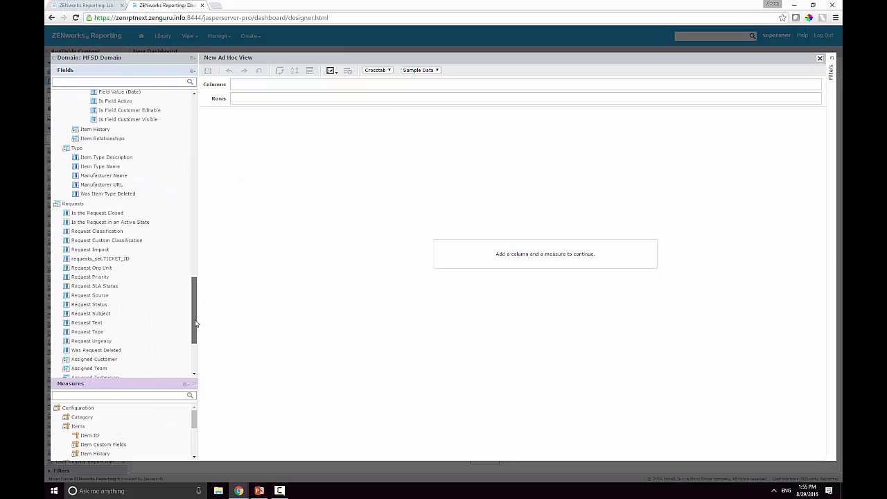
pyautogui.rightClick(96, 334)
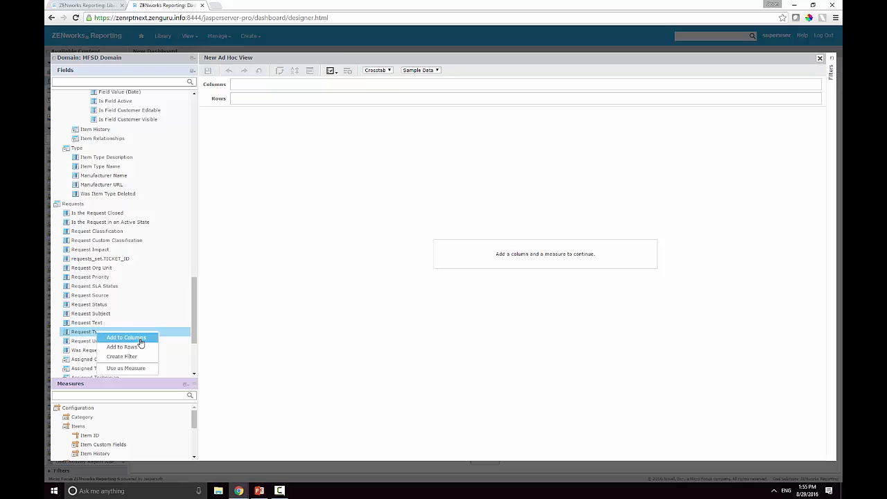
pyautogui.click(142, 340)
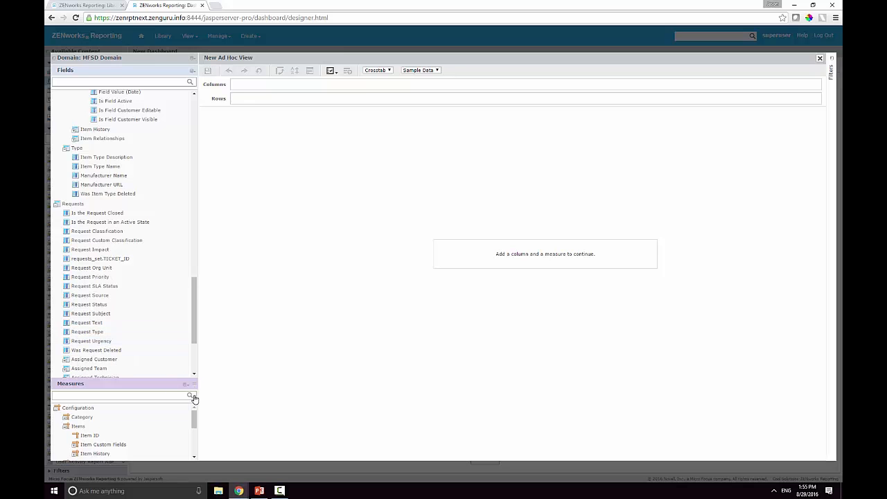
# Add the Number of Requests measure to the crosstab's rows and switch the columns and rows
pyautogui.scroll(-5, 121, 434)
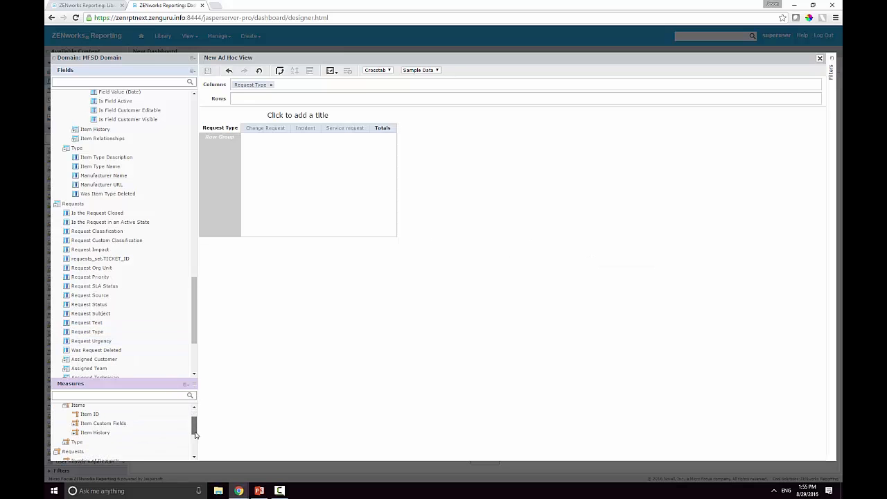
pyautogui.rightClick(111, 414)
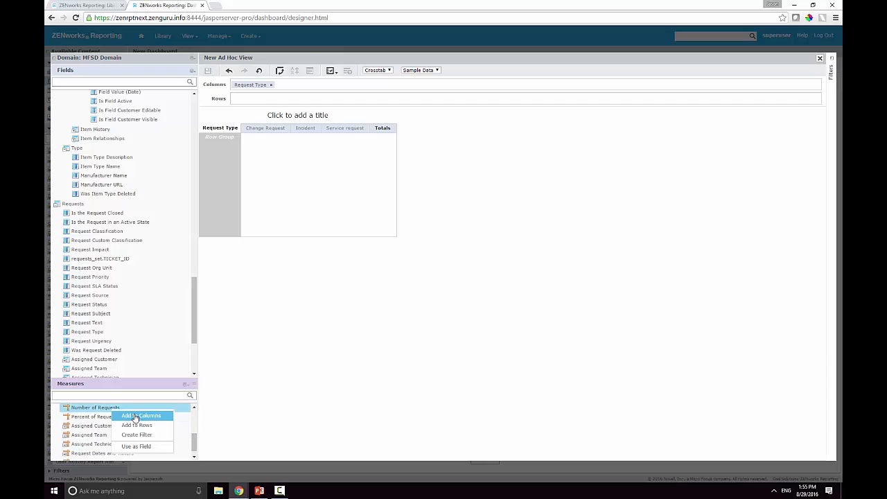
pyautogui.click(135, 424)
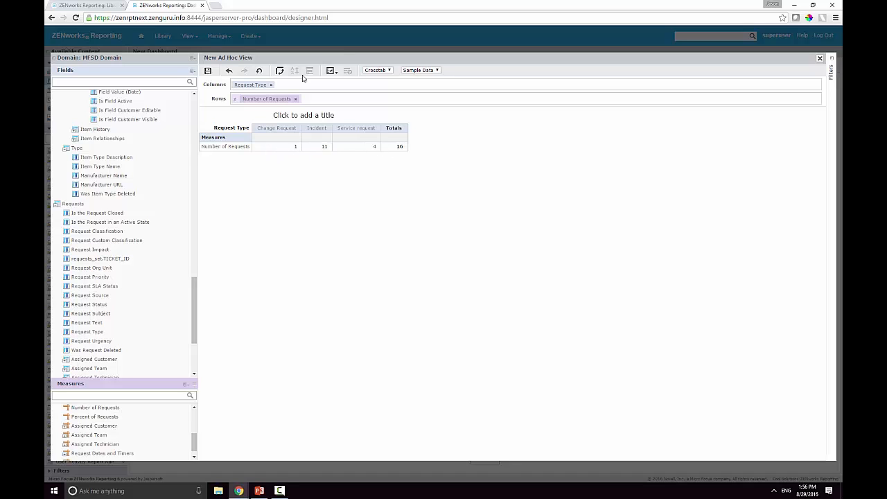
pyautogui.click(279, 73)
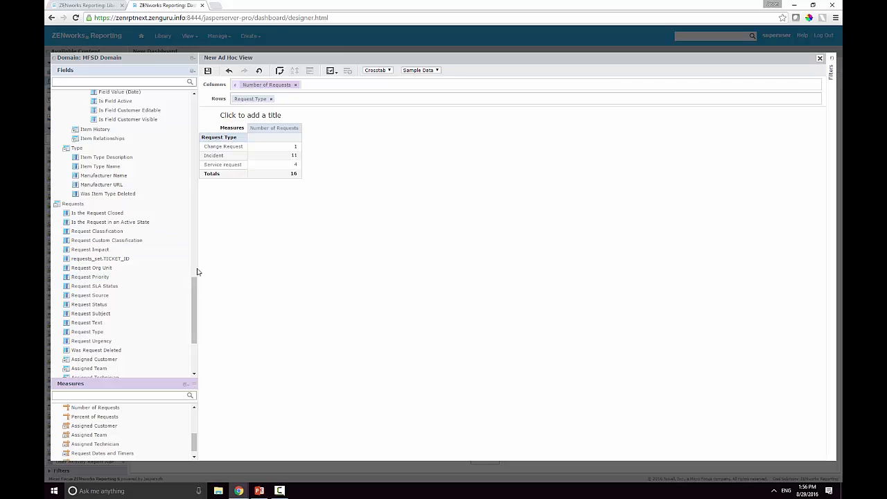
# Create a filter on Item Type Name with the "is one of" operator, all item types selected, and apply it
pyautogui.scroll(3, 192, 263)
pyautogui.click(110, 259)
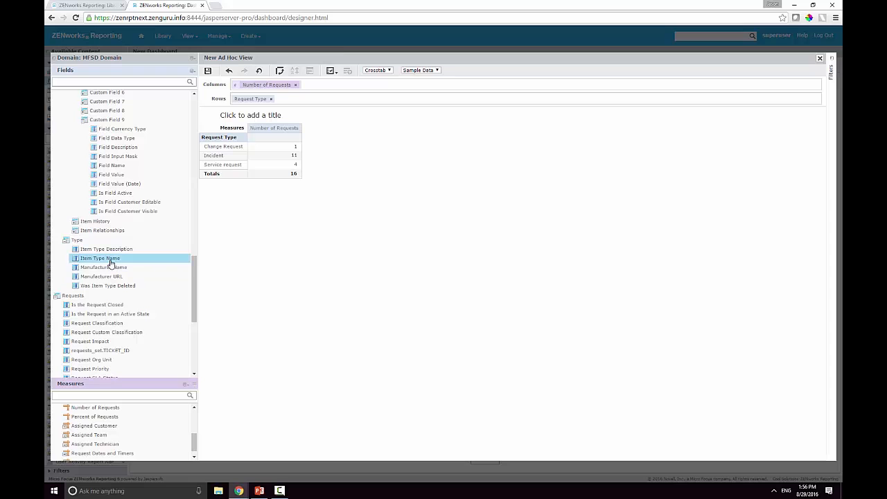
pyautogui.rightClick(110, 261)
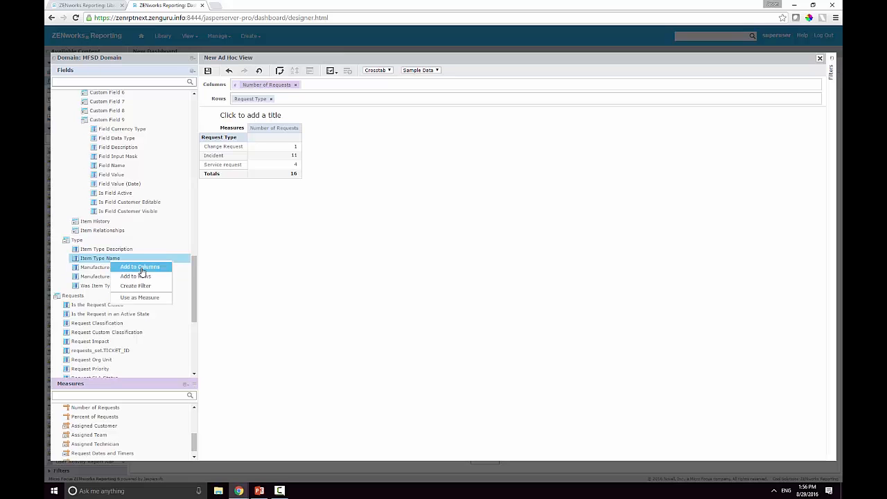
pyautogui.click(151, 286)
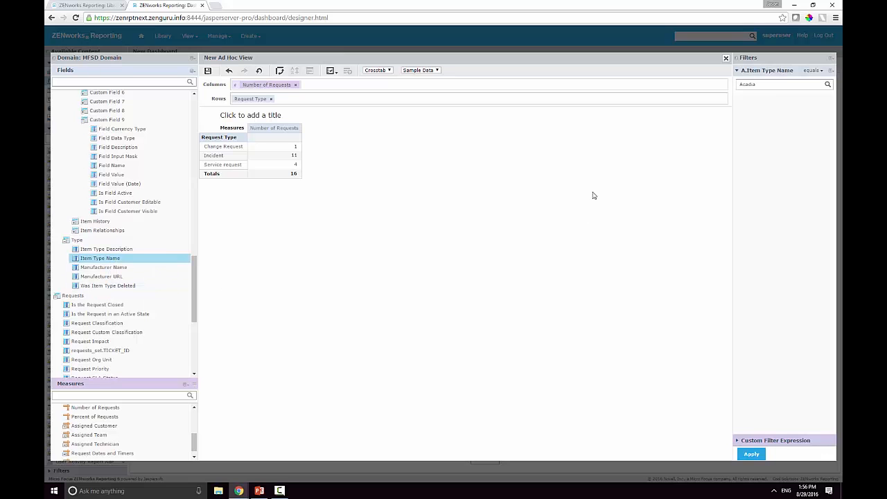
pyautogui.click(815, 72)
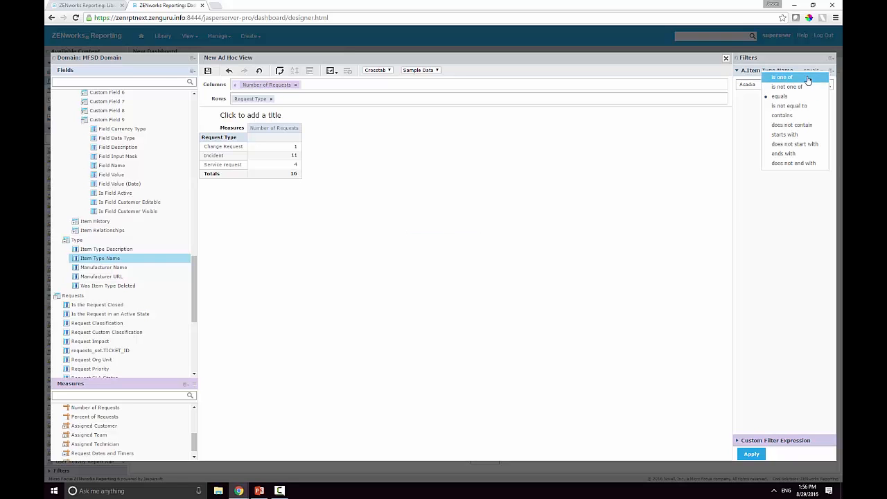
pyautogui.click(808, 78)
pyautogui.click(751, 454)
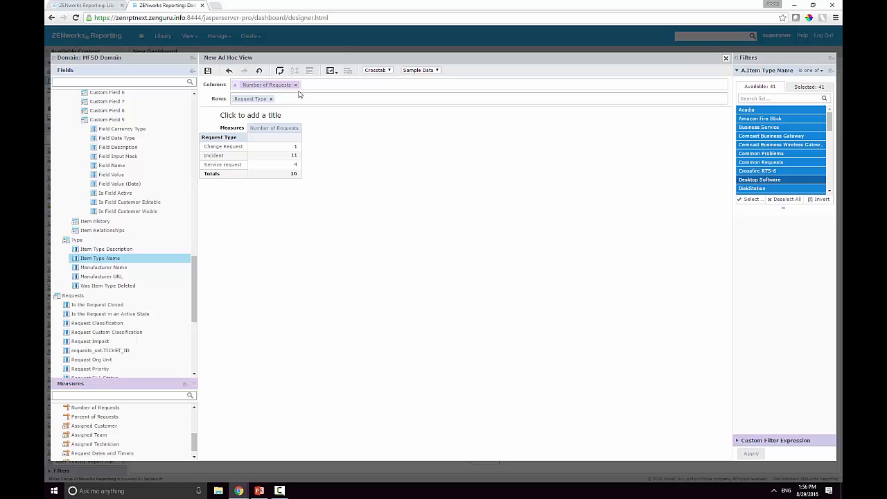
# Title the crosstab view "Requests by Item TYpe"
pyautogui.click(247, 115)
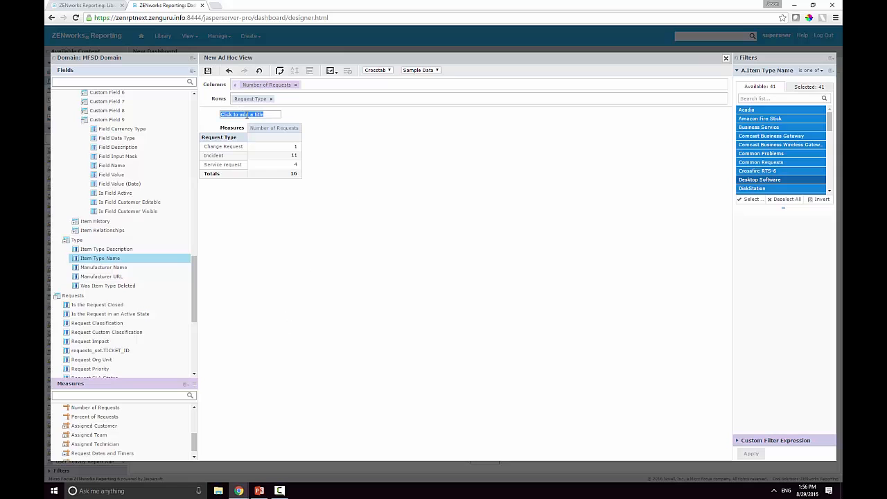
pyautogui.write('Requests by Item TYpe')
pyautogui.press('Return')
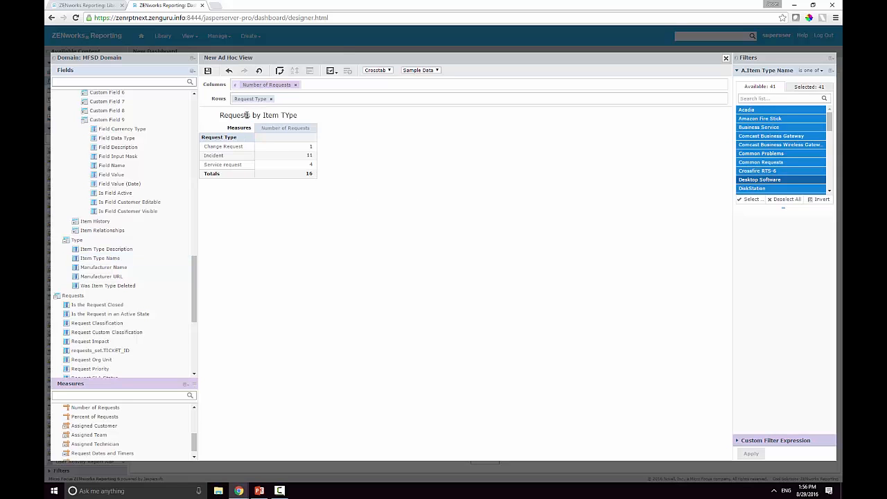
# Save the crosstab to the dashboard with the dashlet name "Request by Item Type"
pyautogui.click(208, 72)
pyautogui.write('Reqeust')
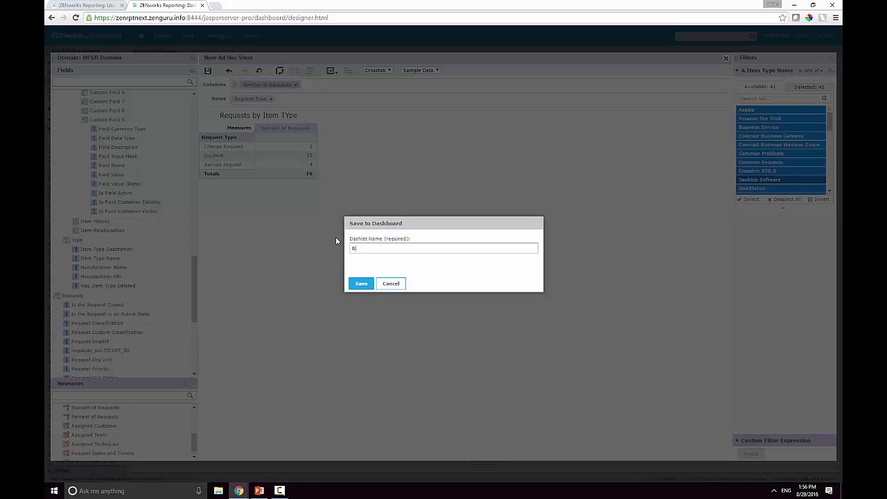
pyautogui.press('BackSpace')
pyautogui.press('BackSpace')
pyautogui.press('BackSpace')
pyautogui.press('BackSpace')
pyautogui.write('uest by Item Type')
pyautogui.click(361, 284)
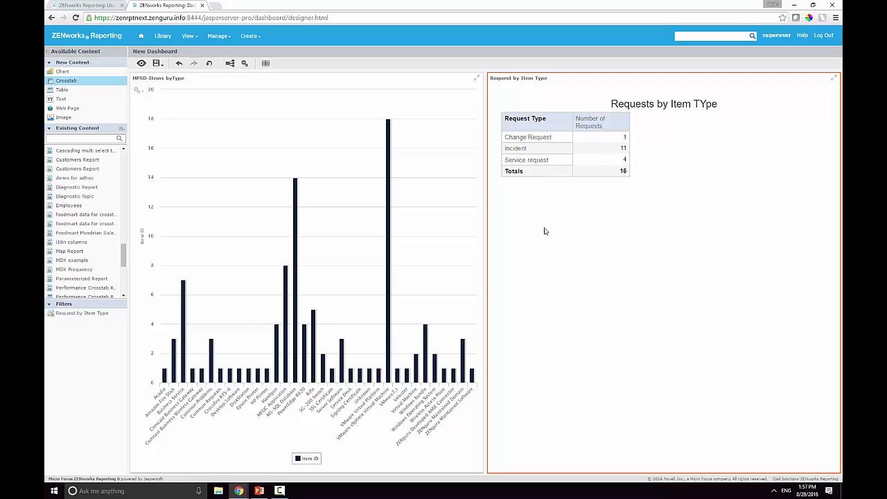
# Enable chart hyperlinks on the MFSD-Items byType dashlet with the Update dashboard action and continue to its filter link mapping
pyautogui.rightClick(314, 197)
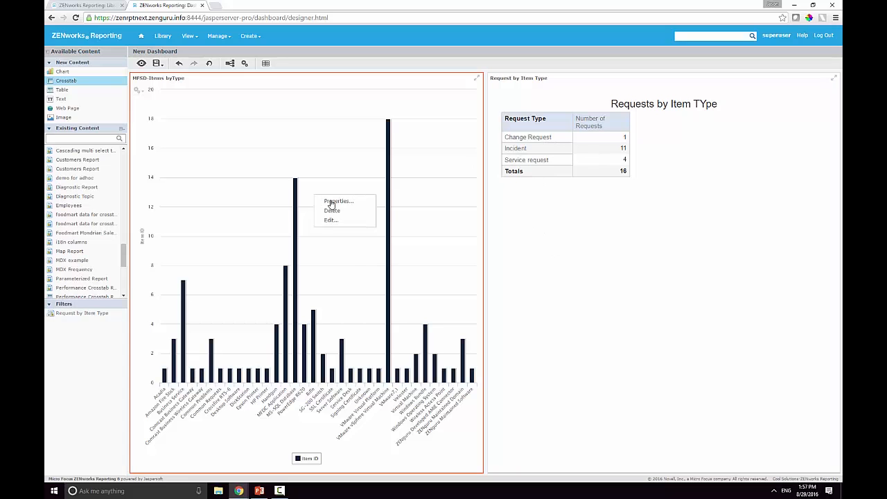
pyautogui.click(335, 202)
pyautogui.click(370, 222)
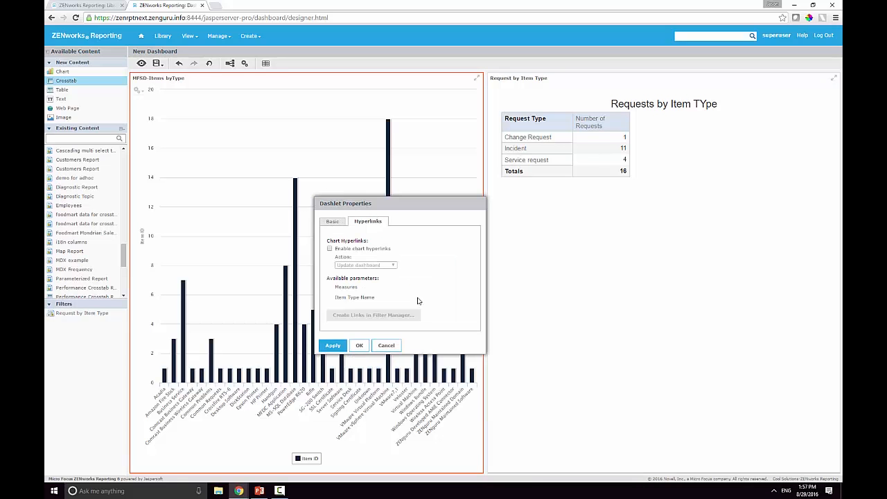
pyautogui.click(361, 249)
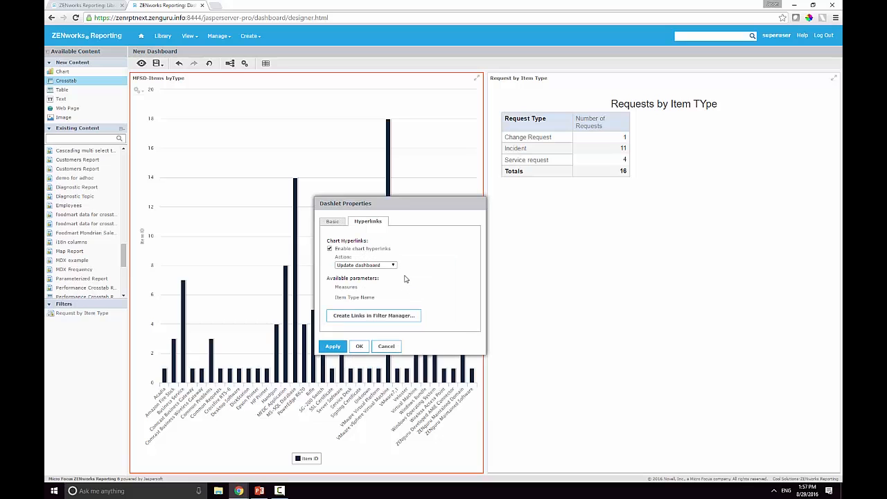
pyautogui.click(379, 315)
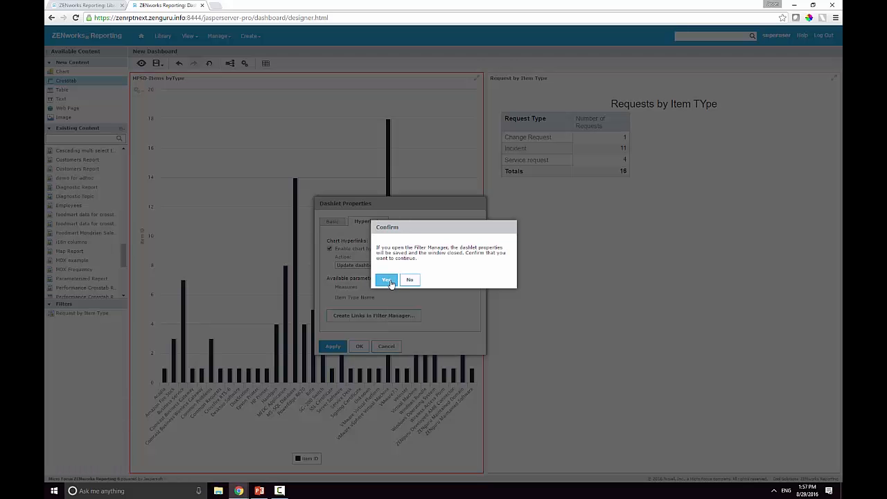
pyautogui.click(387, 279)
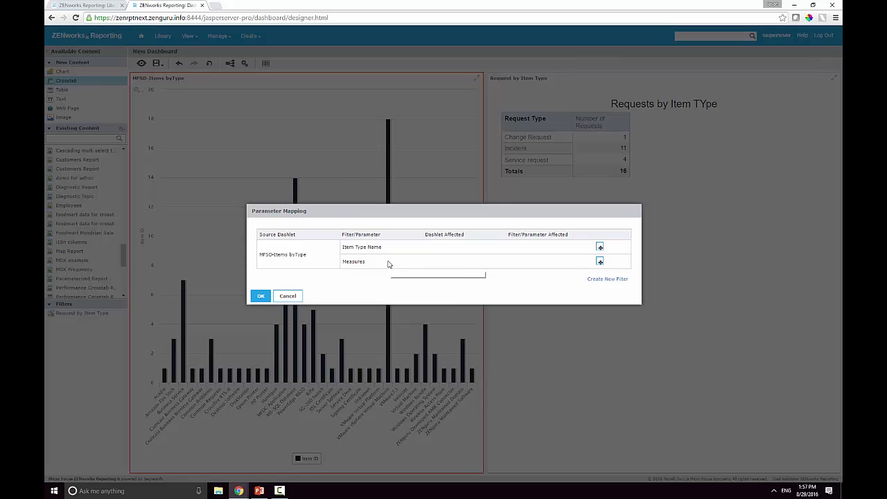
# Map the chart's Item Type Name parameter to the Item Type Name filter of the Request by Item Type dashlet
pyautogui.click(600, 247)
pyautogui.click(490, 250)
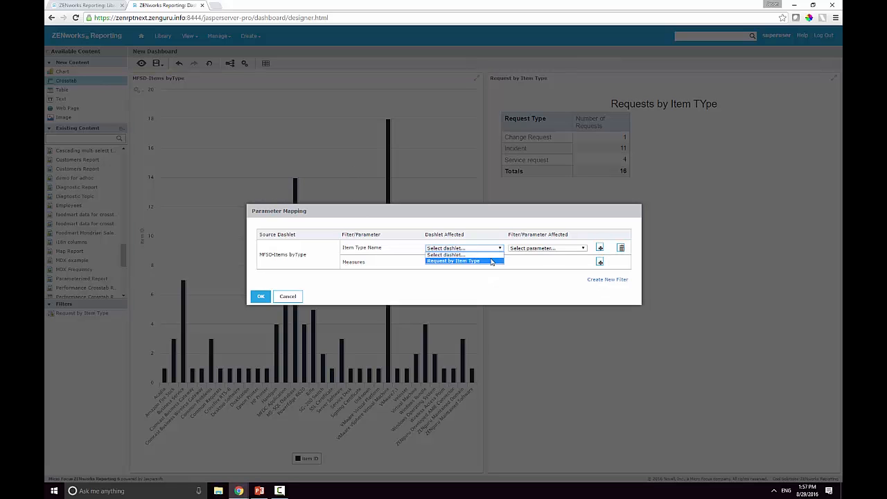
pyautogui.click(489, 260)
pyautogui.click(547, 248)
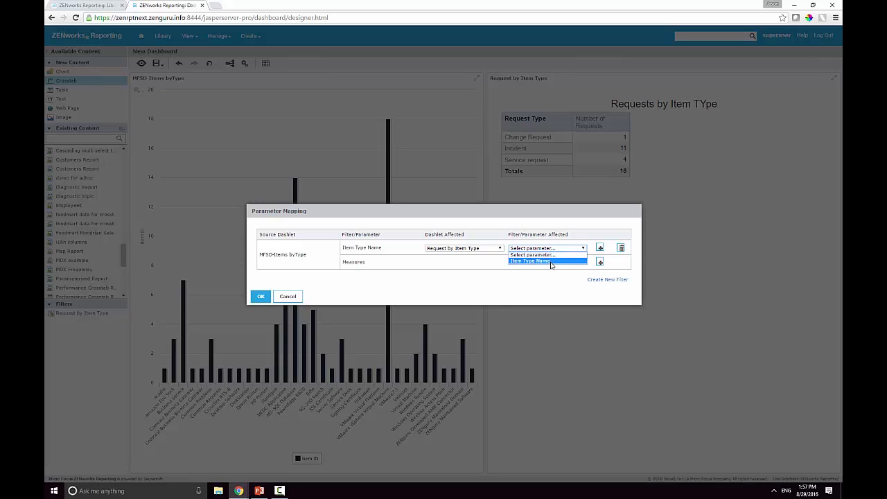
pyautogui.click(551, 262)
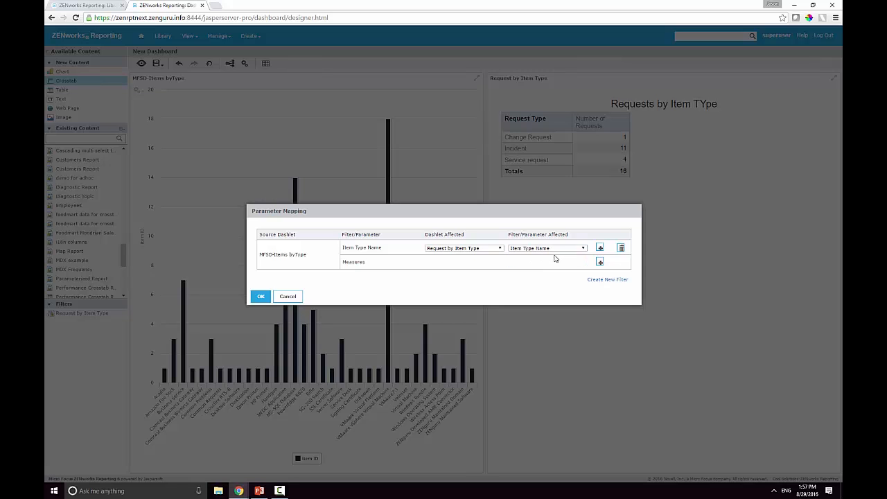
pyautogui.click(262, 297)
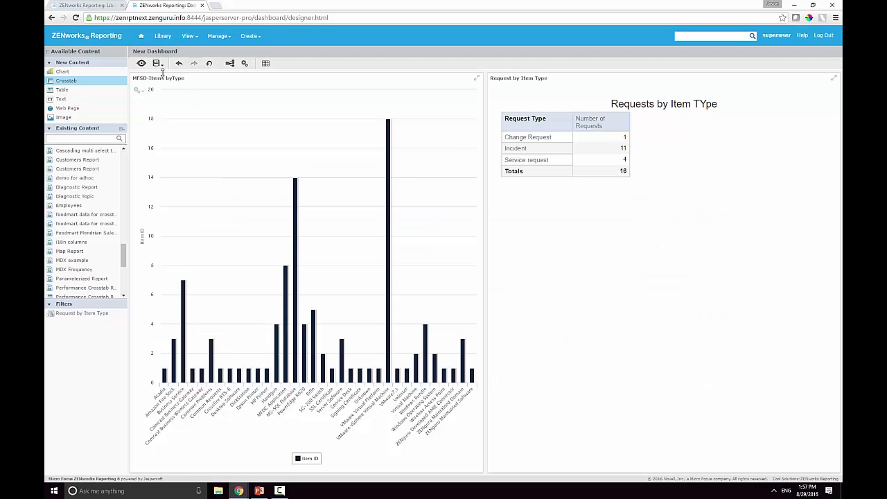
# Preview the dashboard, test the chart link with the MFDC Application bar, and return to the designer
pyautogui.click(142, 63)
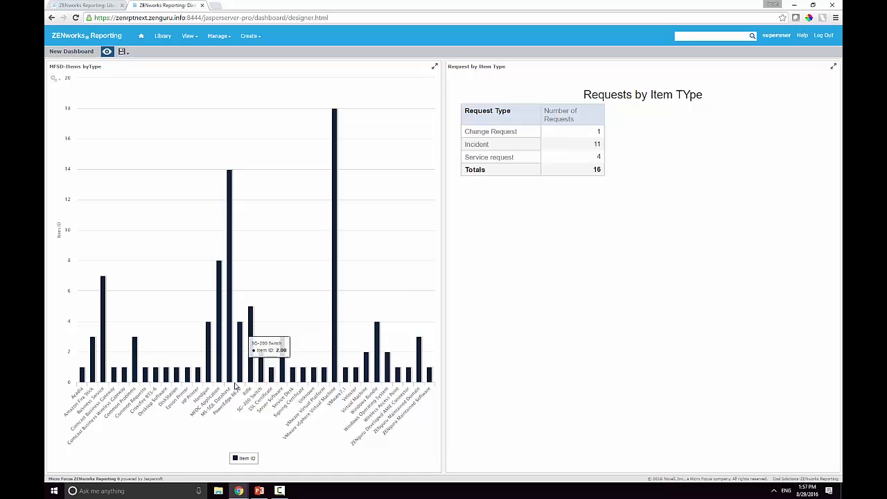
pyautogui.moveTo(220, 377)
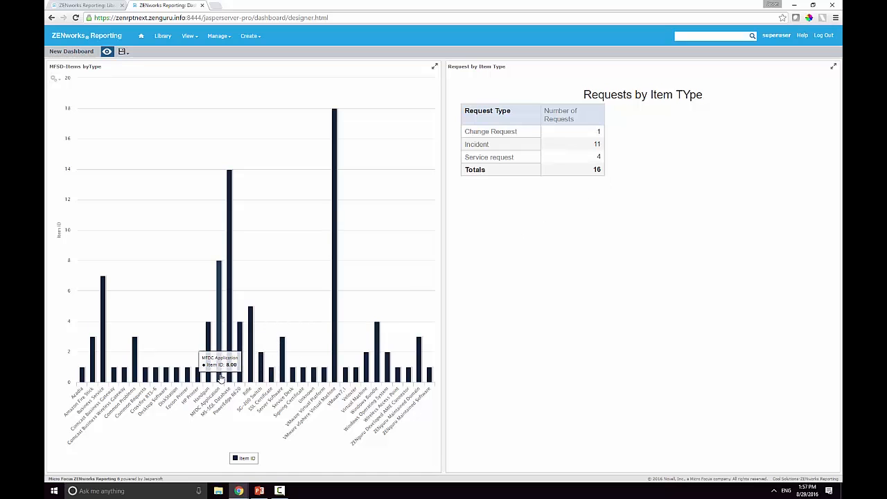
pyautogui.click(220, 377)
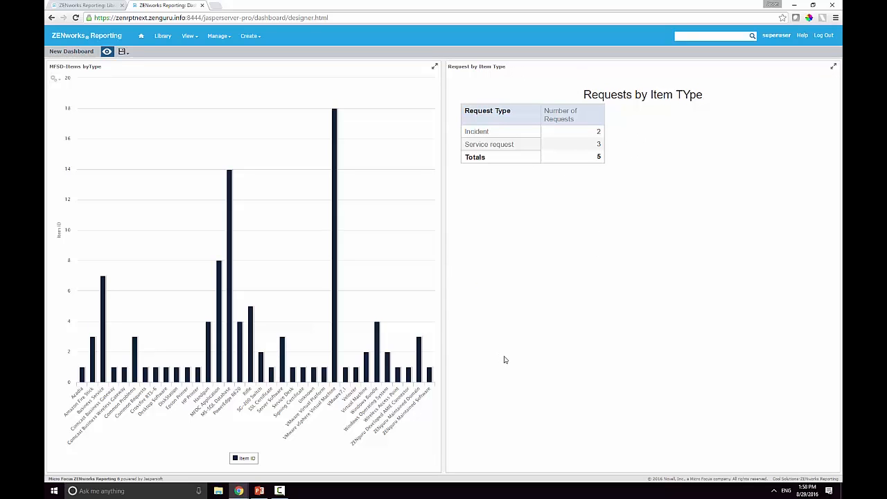
pyautogui.click(106, 51)
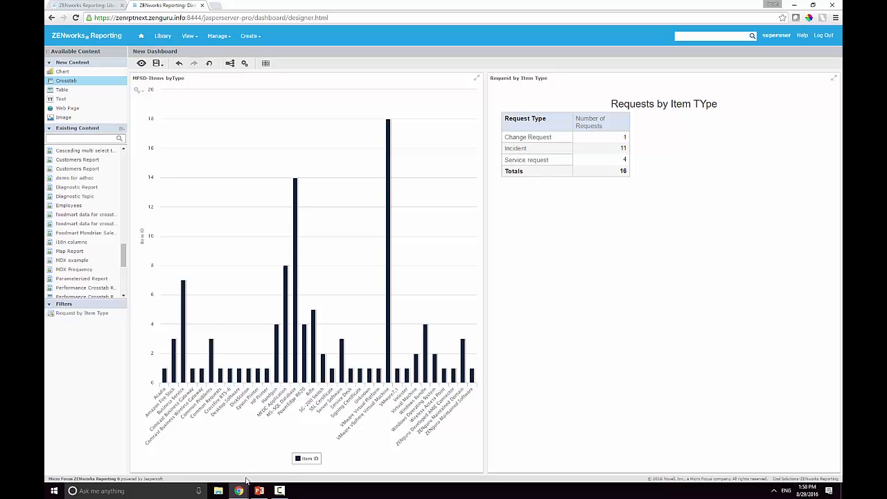
# Leave the new dashboard without saving and open the ZENguru EP Dashboard from the library in the designer
pyautogui.moveTo(239, 490)
pyautogui.click(142, 38)
pyautogui.click(477, 65)
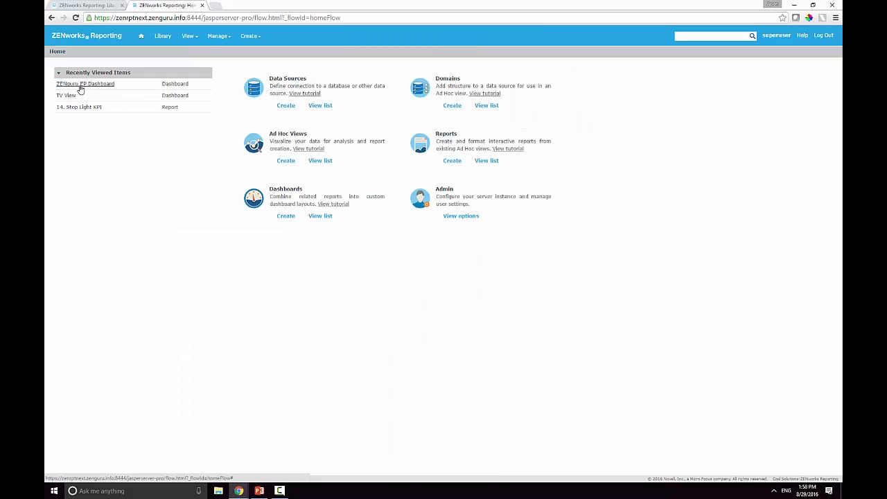
pyautogui.click(161, 35)
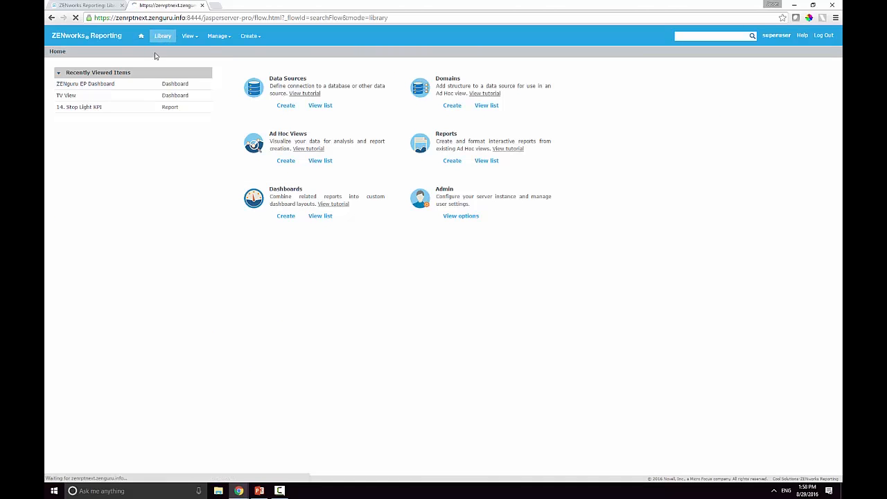
pyautogui.rightClick(115, 74)
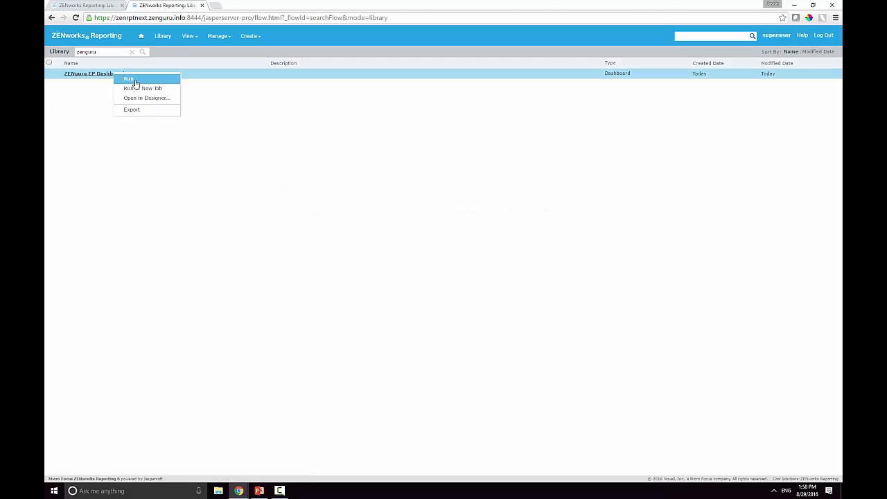
pyautogui.click(150, 101)
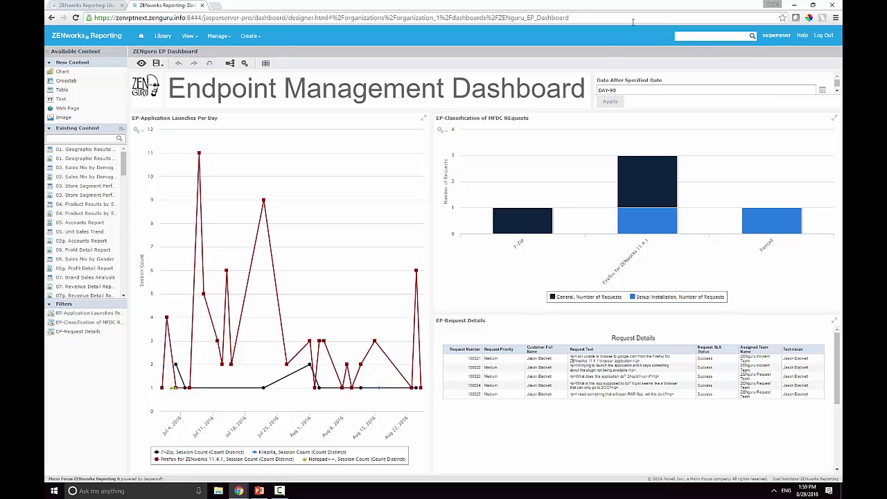
# Open the properties of the logo image dashlet and examine its repository URI, including the repo: prefix
pyautogui.rightClick(142, 92)
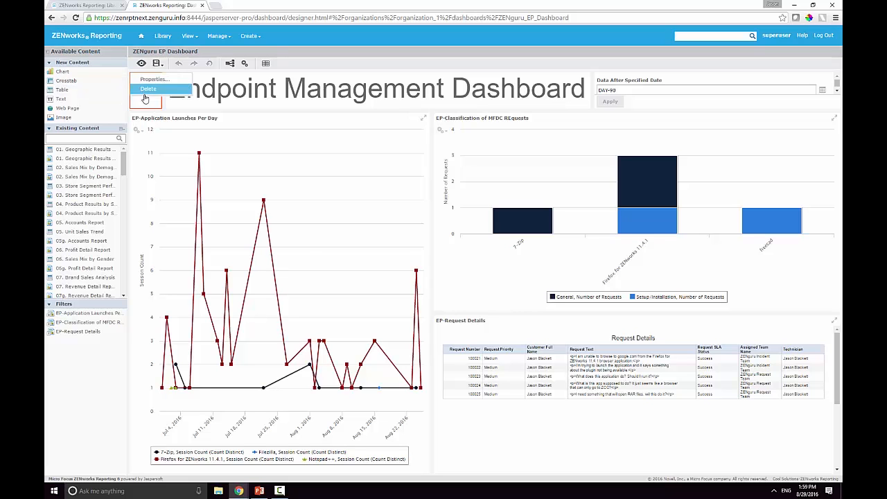
pyautogui.click(153, 82)
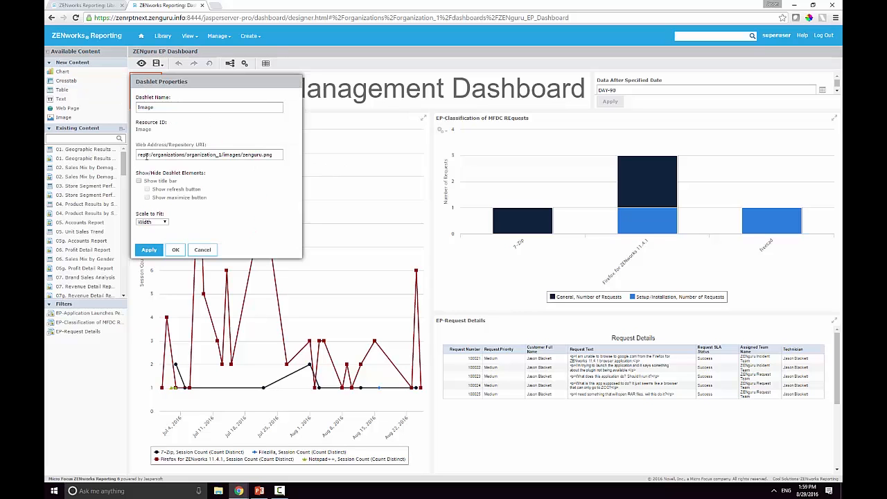
pyautogui.click(137, 154)
pyautogui.moveTo(150, 156); pyautogui.dragTo(154, 157)
pyautogui.click(151, 155)
# Open the repository in the other browser tab and browse to the Organization's Images folder
pyautogui.click(84, 8)
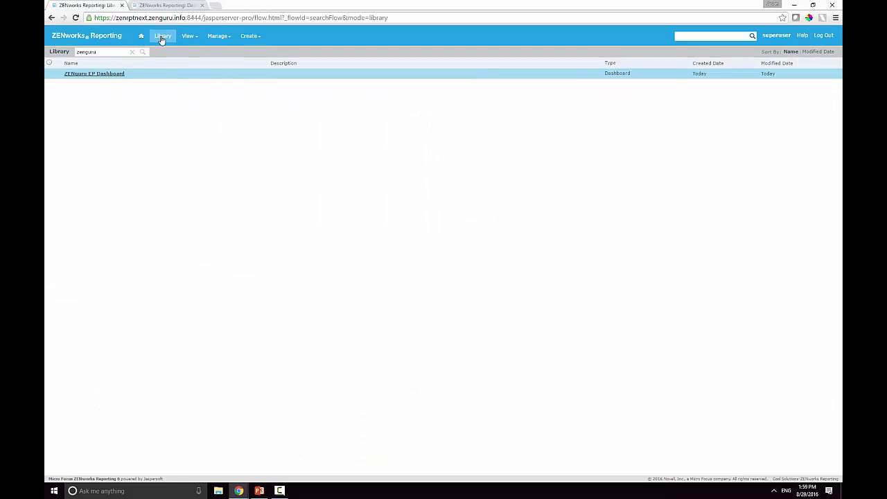
pyautogui.moveTo(185, 42)
pyautogui.click(192, 59)
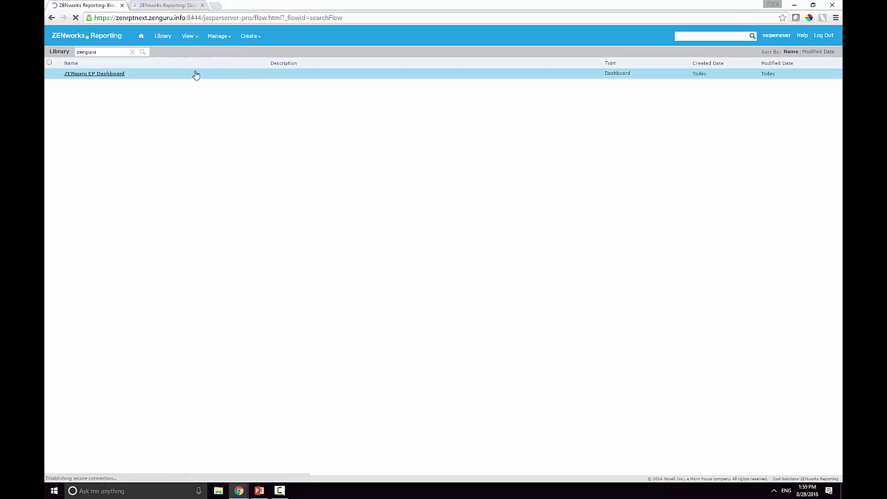
pyautogui.click(59, 73)
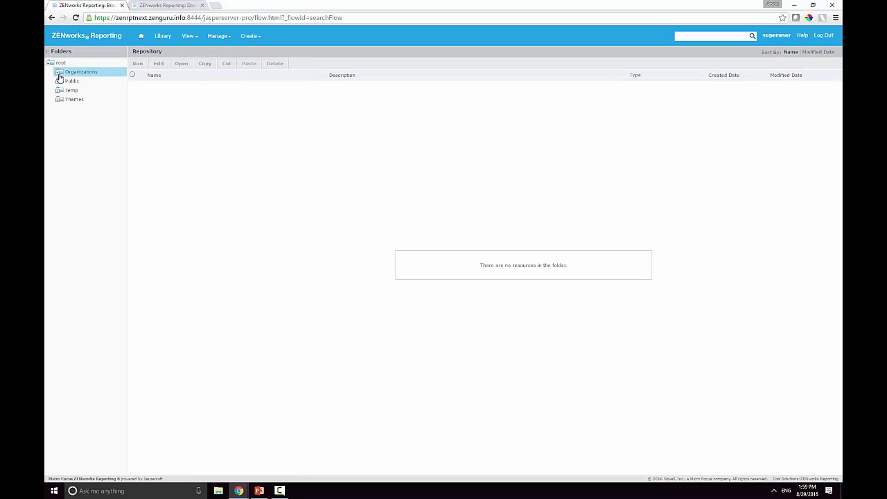
pyautogui.click(81, 90)
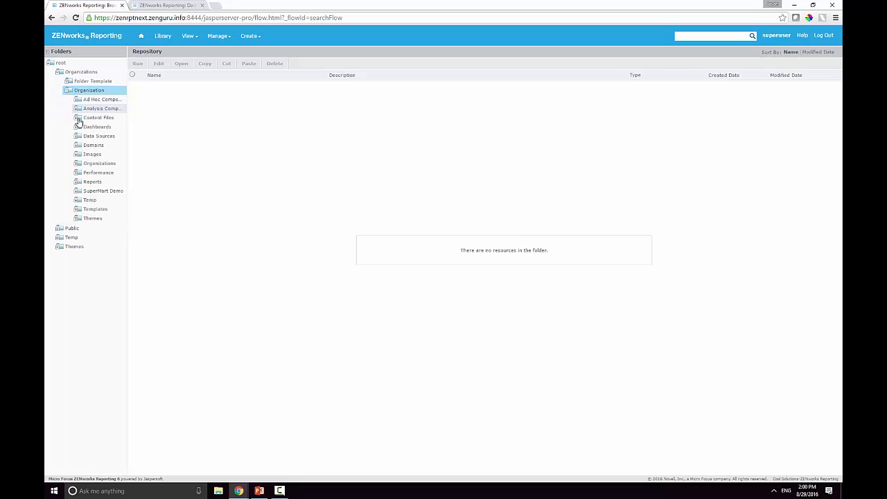
pyautogui.click(88, 155)
# Look up the resource path in the properties of zenguru.png, then return to the dashboard and close the logo's dashlet properties
pyautogui.click(160, 102)
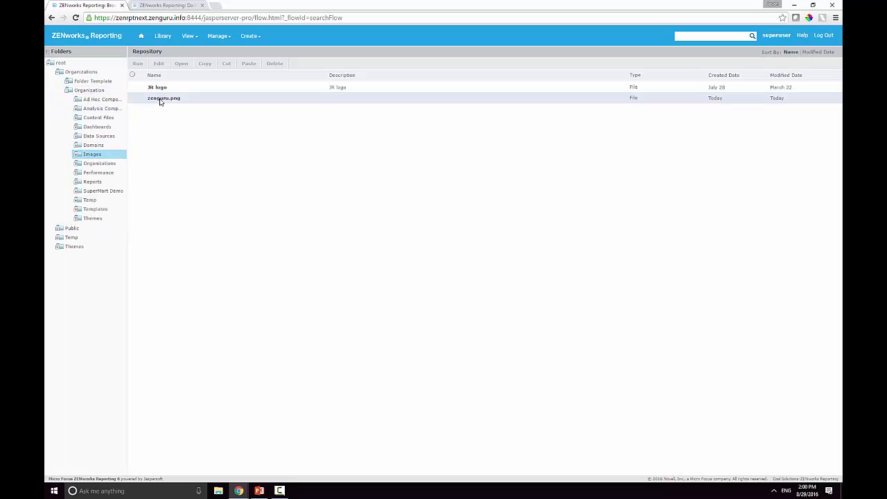
pyautogui.rightClick(160, 102)
pyautogui.click(173, 158)
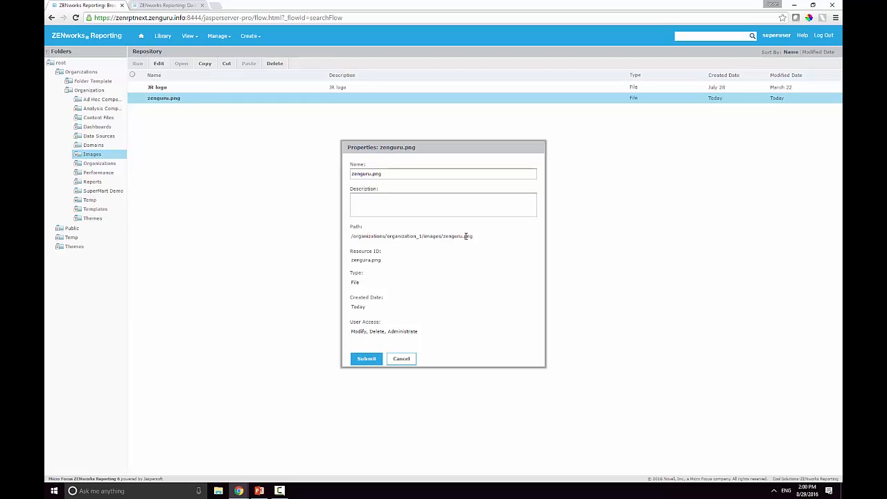
pyautogui.moveTo(474, 237); pyautogui.dragTo(344, 236)
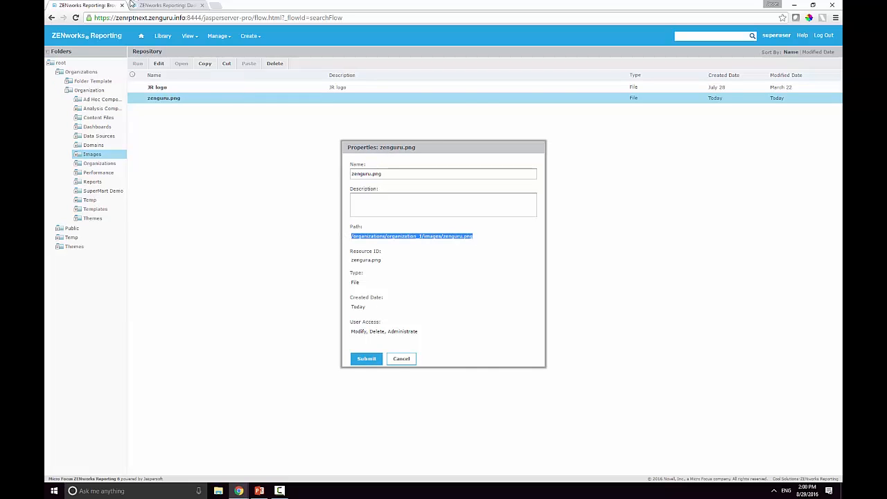
pyautogui.click(155, 5)
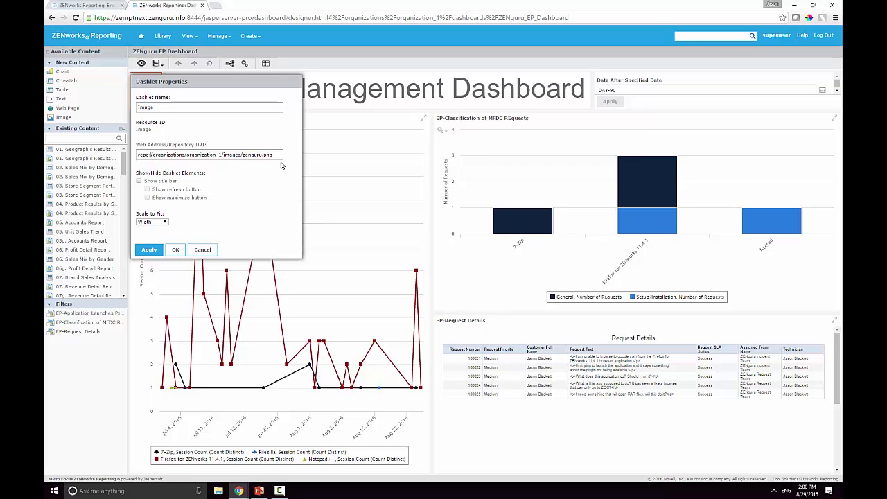
pyautogui.click(175, 249)
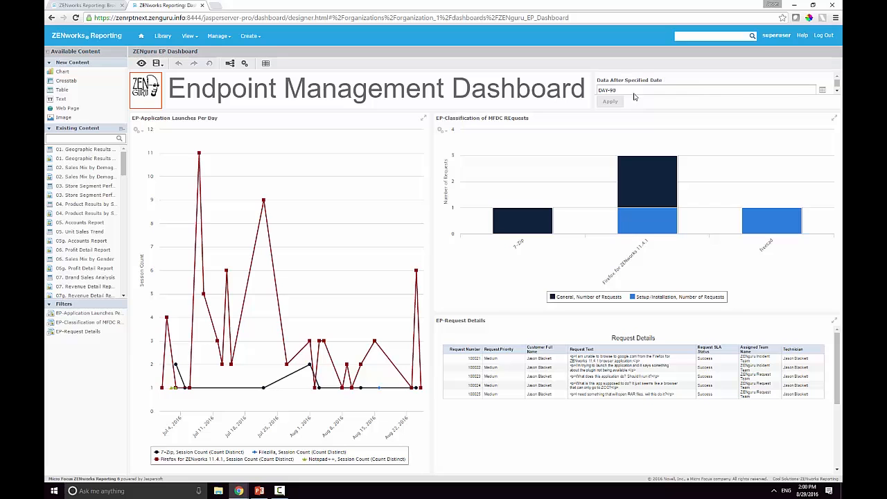
# Set the dashboard properties to show the filter dashlet as a pop-up
pyautogui.click(246, 63)
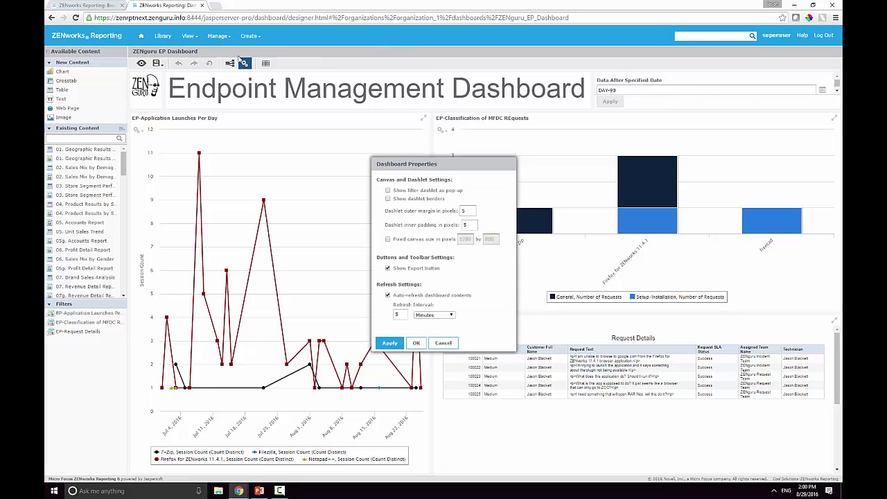
pyautogui.click(392, 192)
pyautogui.click(416, 343)
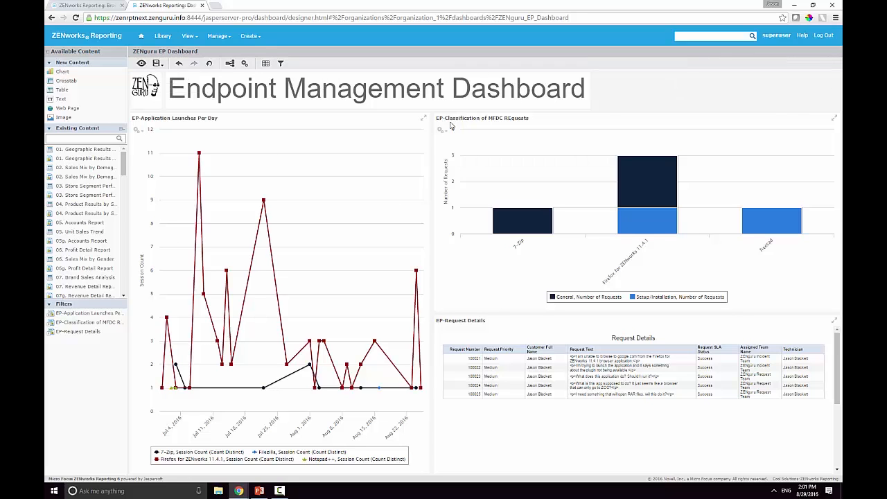
# Review the parameter mapping for the EP-Application Launches Per Day display name and the Filter Group's Data After Specified Date
pyautogui.click(230, 63)
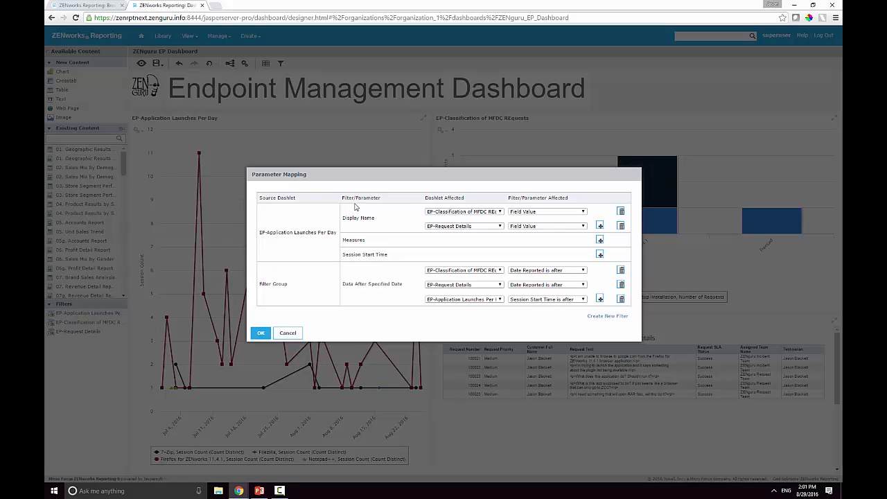
pyautogui.moveTo(374, 217); pyautogui.dragTo(342, 214)
pyautogui.moveTo(287, 285); pyautogui.dragTo(259, 285)
pyautogui.click(388, 282)
pyautogui.click(260, 333)
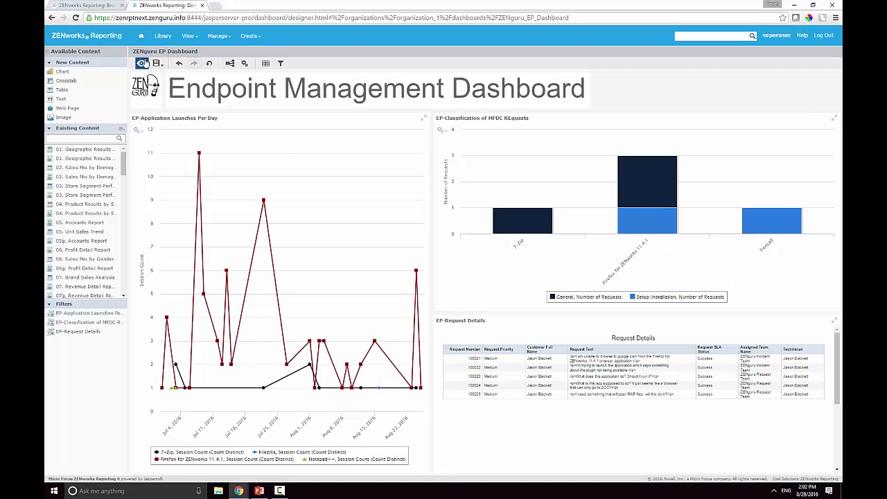
# Preview the dashboard, test the launches chart's links with the Firefox and 7-Zip lines, and inspect the EP-Request Details dashlet maximized
pyautogui.click(141, 64)
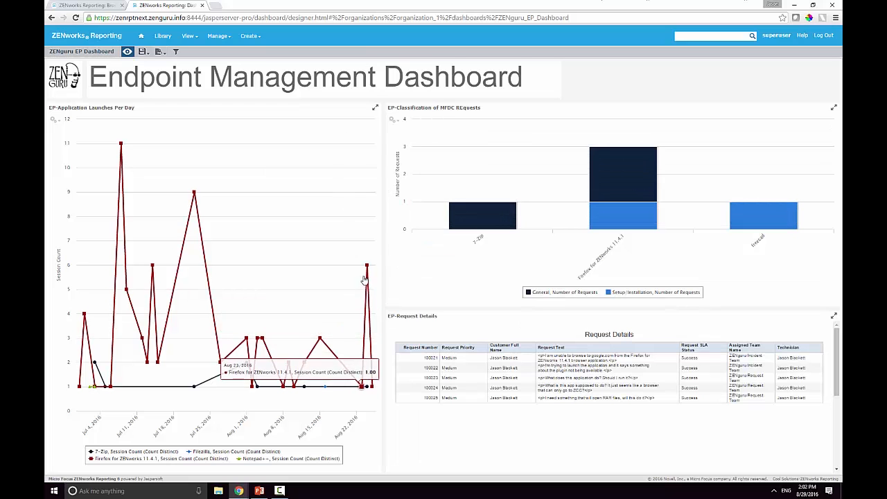
pyautogui.click(188, 221)
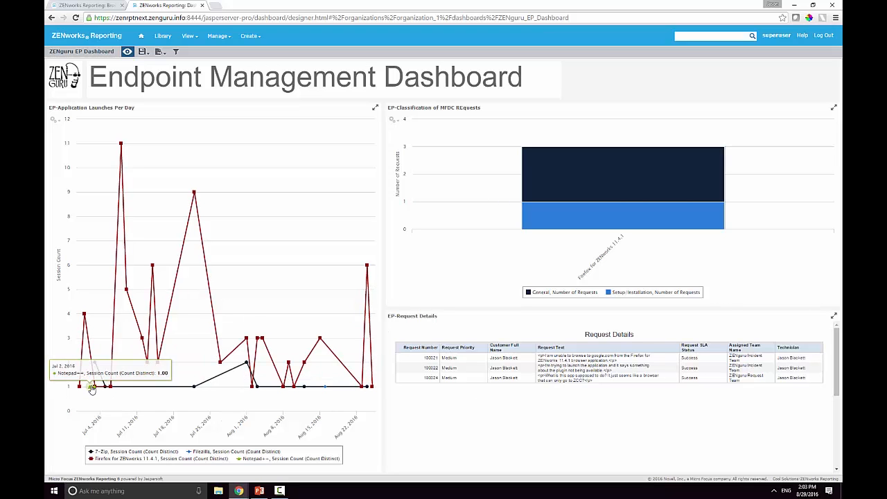
pyautogui.click(132, 391)
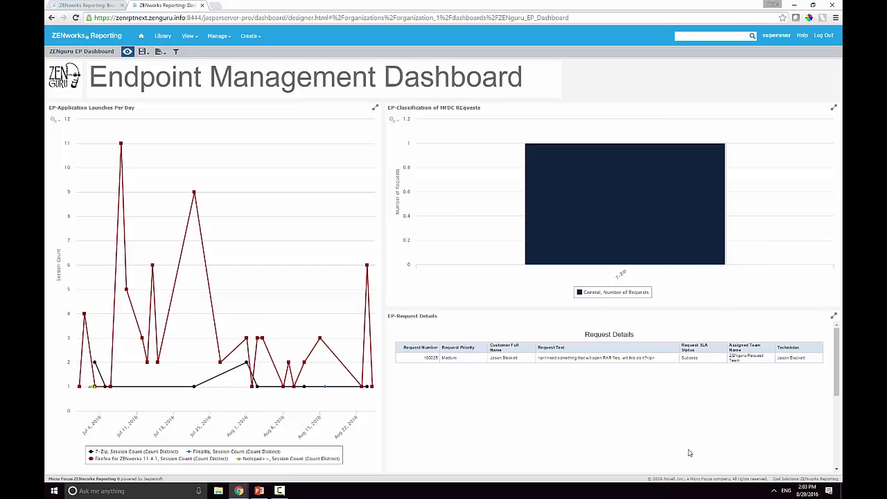
pyautogui.click(834, 316)
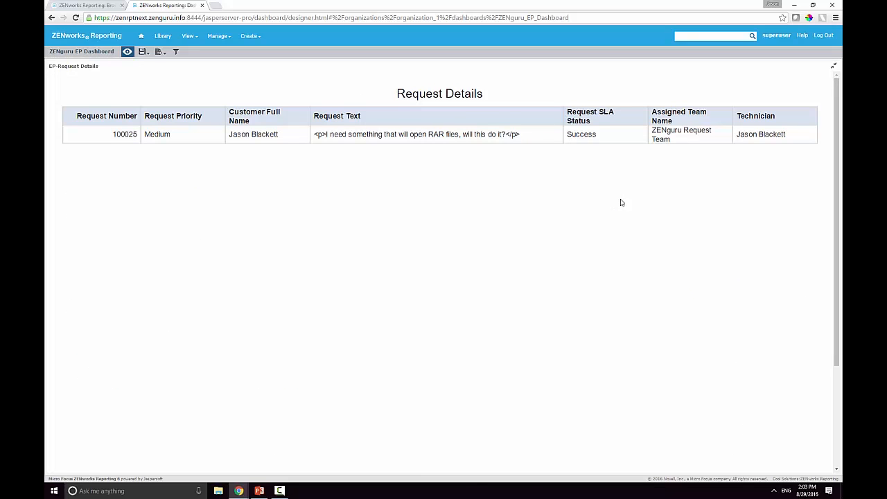
pyautogui.click(833, 65)
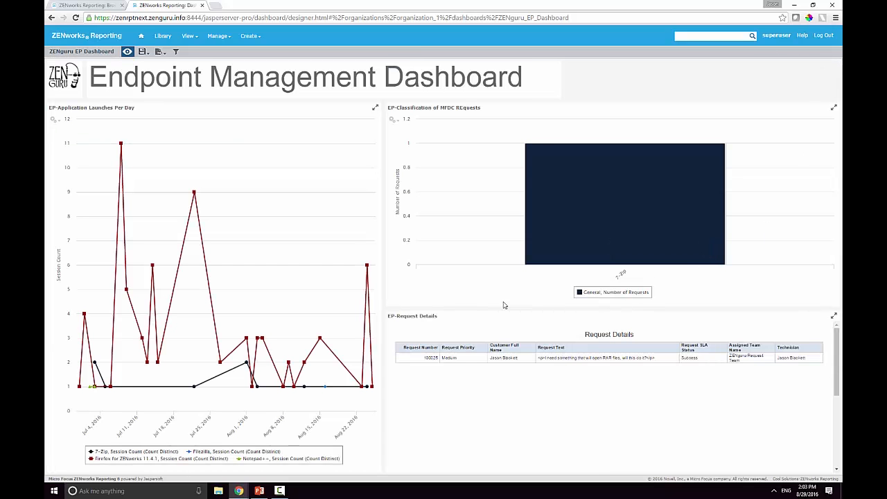
# Apply DAY-60 as the Data After Specified Date filter and save the dashboard
pyautogui.click(177, 52)
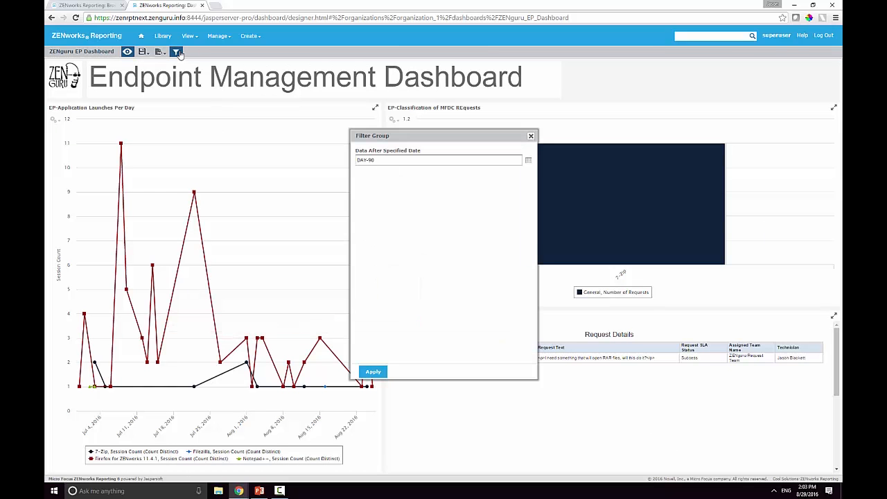
pyautogui.click(381, 160)
pyautogui.press('BackSpace')
pyautogui.press('BackSpace')
pyautogui.write('60')
pyautogui.click(374, 372)
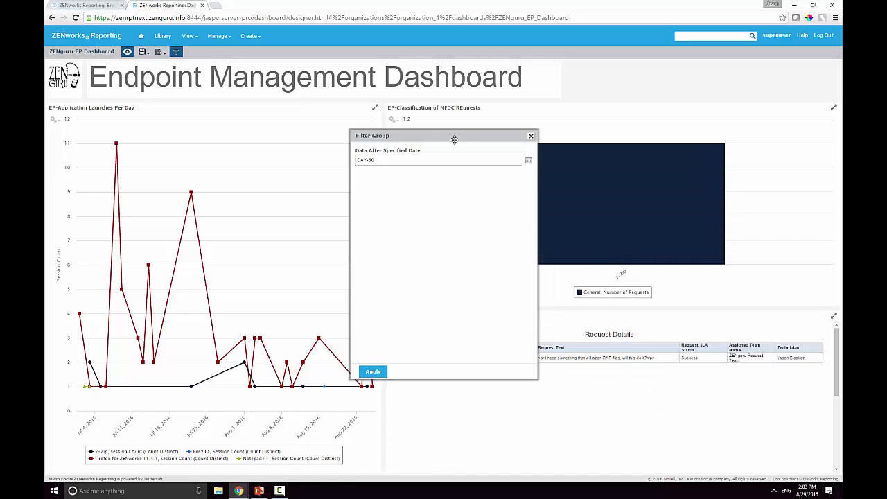
pyautogui.click(531, 137)
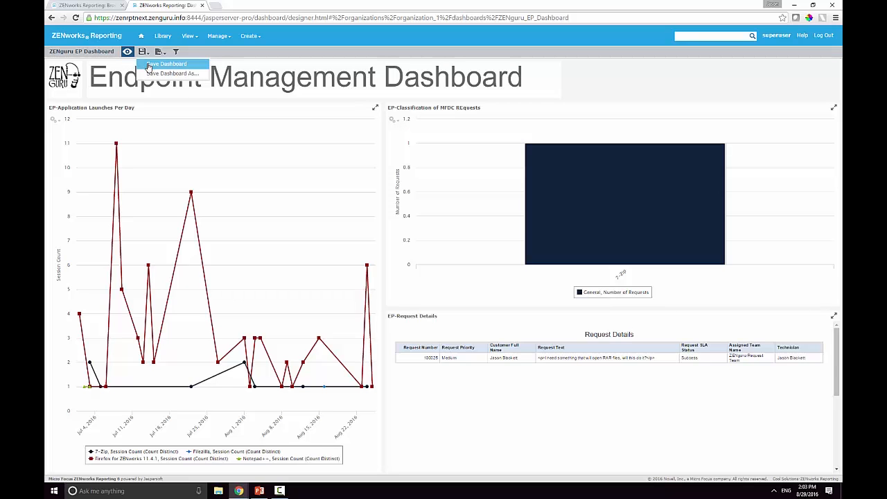
pyautogui.click(148, 65)
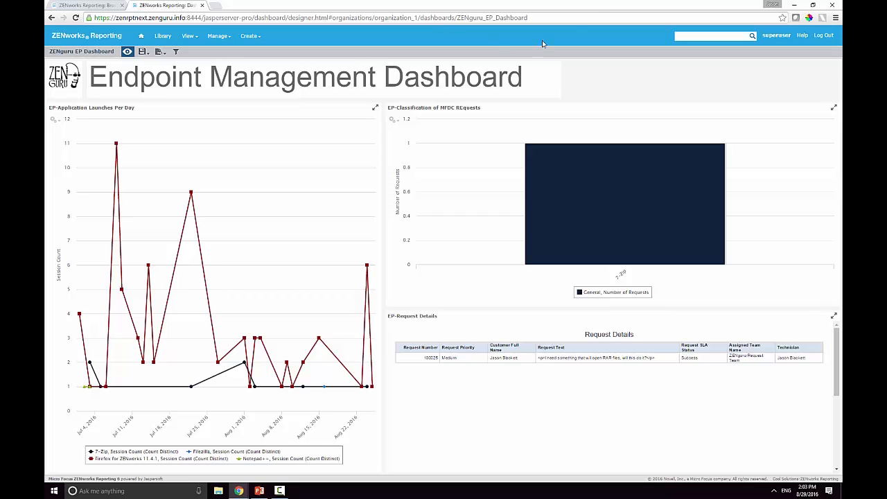
# Try to load the dashboard's designer address with &decorate=no appended
pyautogui.click(579, 17)
pyautogui.click(578, 18)
pyautogui.write('&deco')
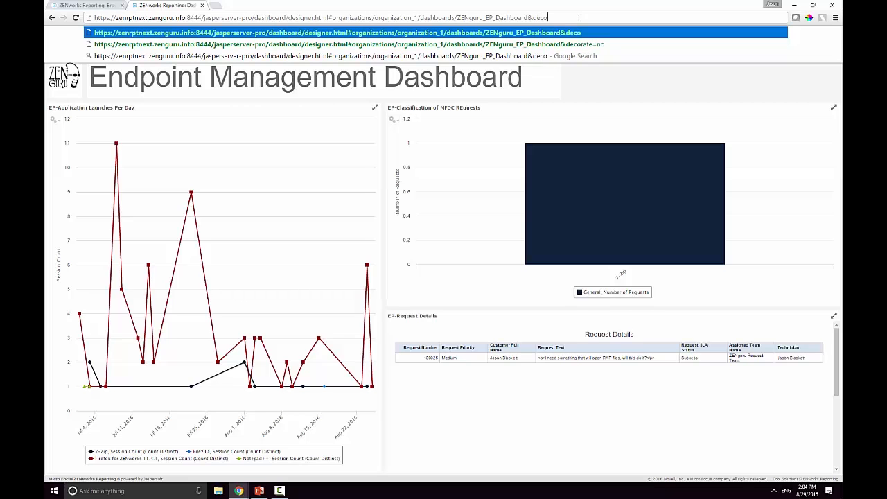
pyautogui.press('Down')
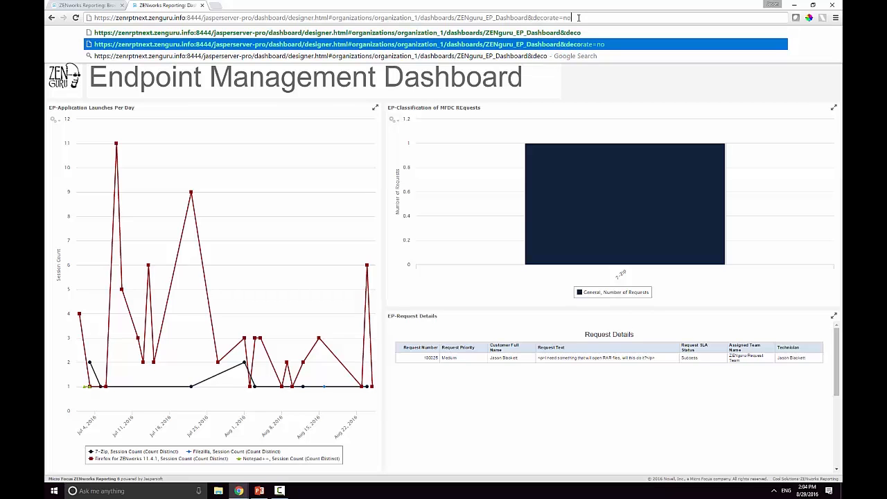
pyautogui.press('Return')
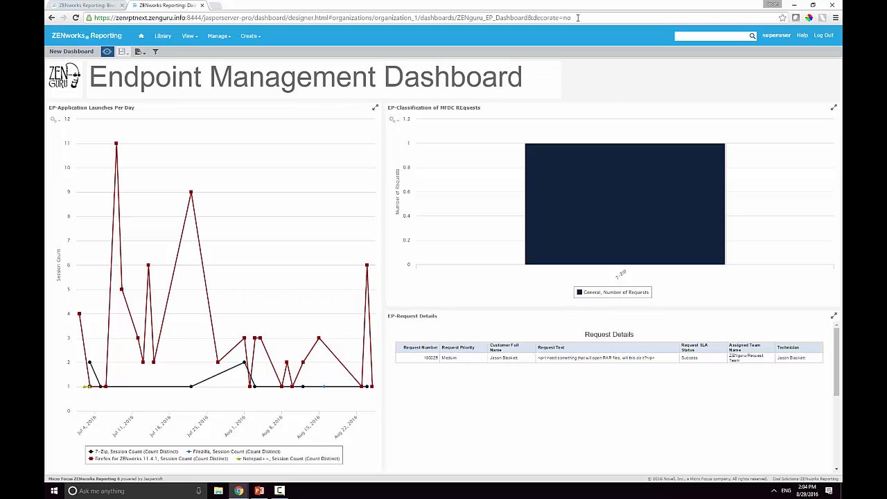
pyautogui.press('Return')
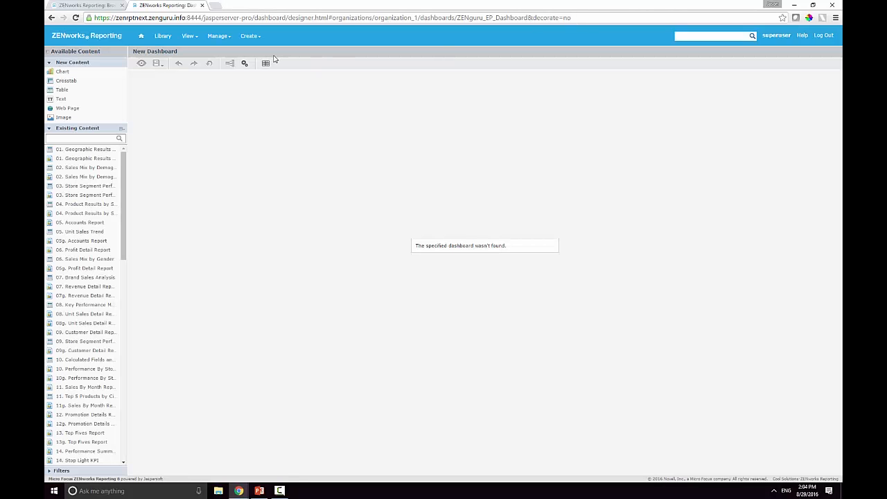
# Close the zenguru.png properties without submitting and run the ZENguru EP Dashboard from the library in a new tab
pyautogui.click(95, 9)
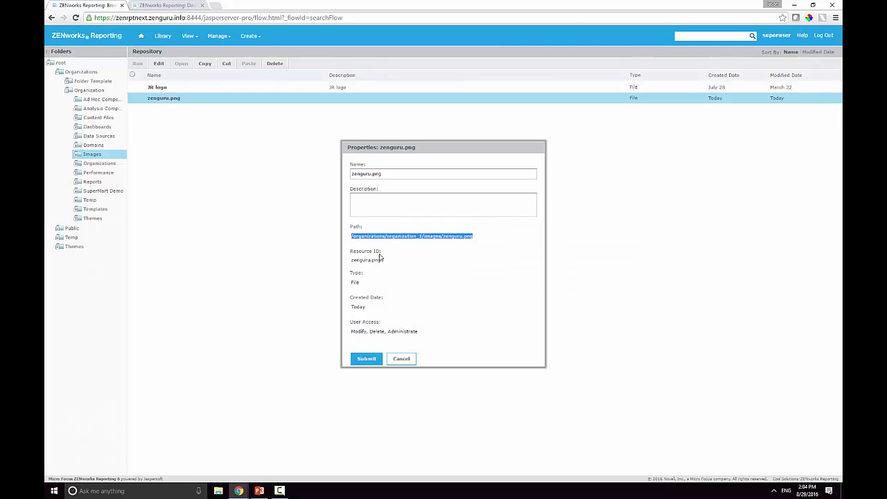
pyautogui.click(401, 358)
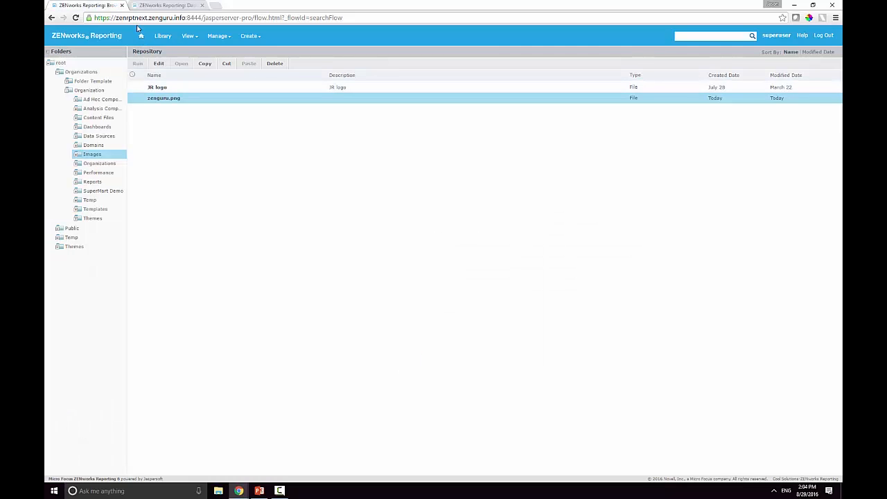
pyautogui.click(160, 39)
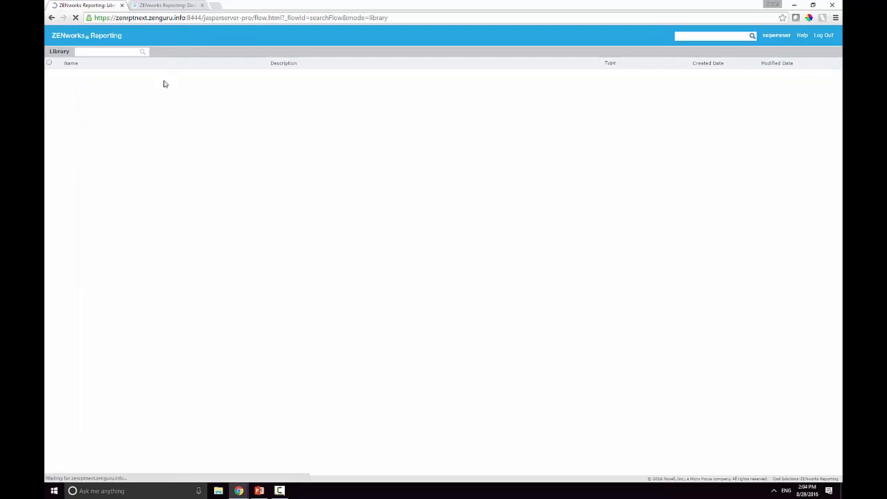
pyautogui.rightClick(94, 74)
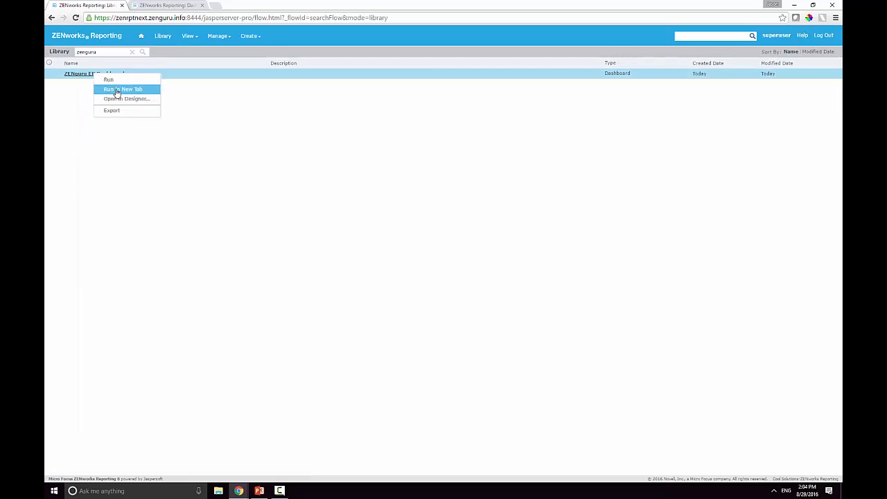
pyautogui.click(124, 89)
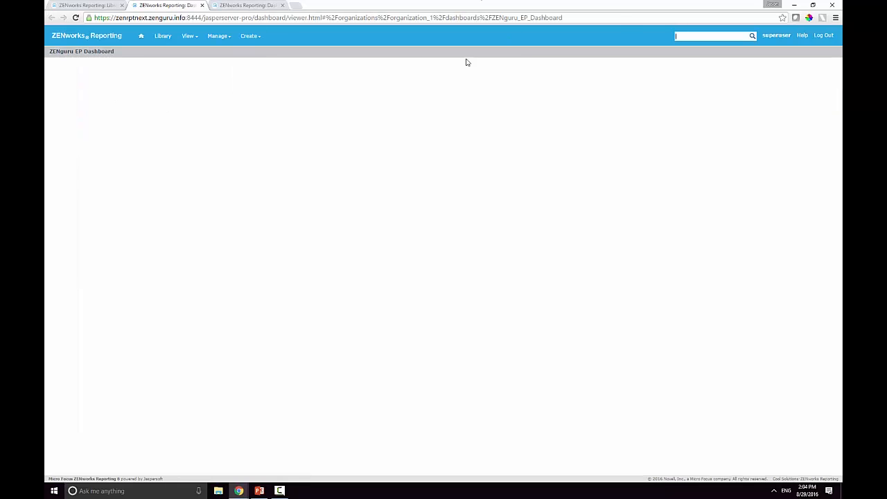
# Try to remove the page decoration by appending &decorate=no to the dashboard's viewer address
pyautogui.click(603, 18)
pyautogui.click(603, 19)
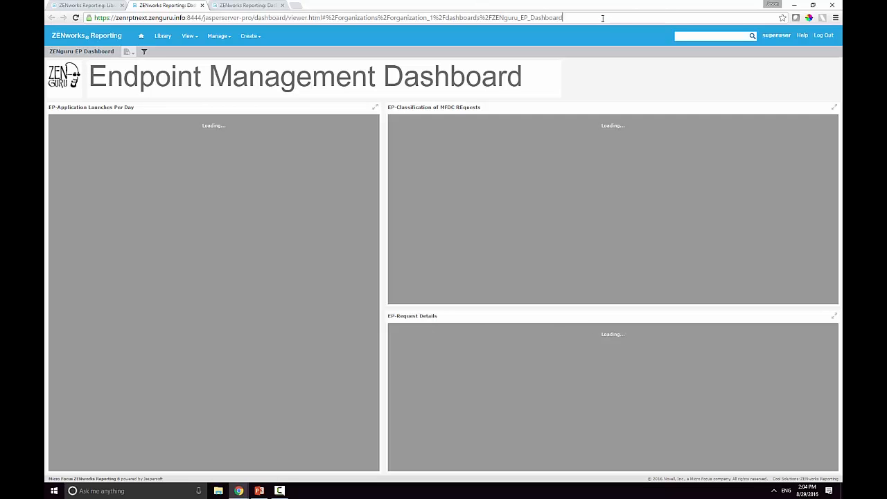
pyautogui.write('&de')
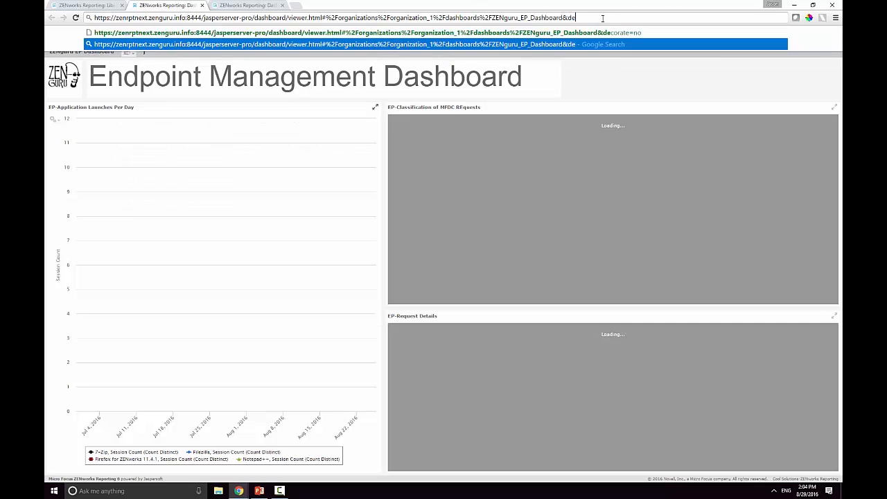
pyautogui.press('Up')
pyautogui.press('Return')
# Load the viewer address with ?decorate=no placed before the # and display the dashboard full screen
pyautogui.click(597, 18)
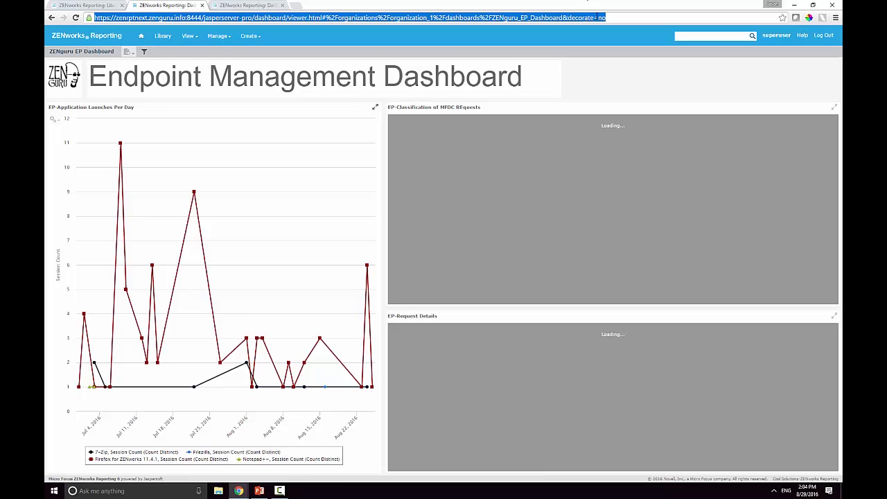
pyautogui.press('Return')
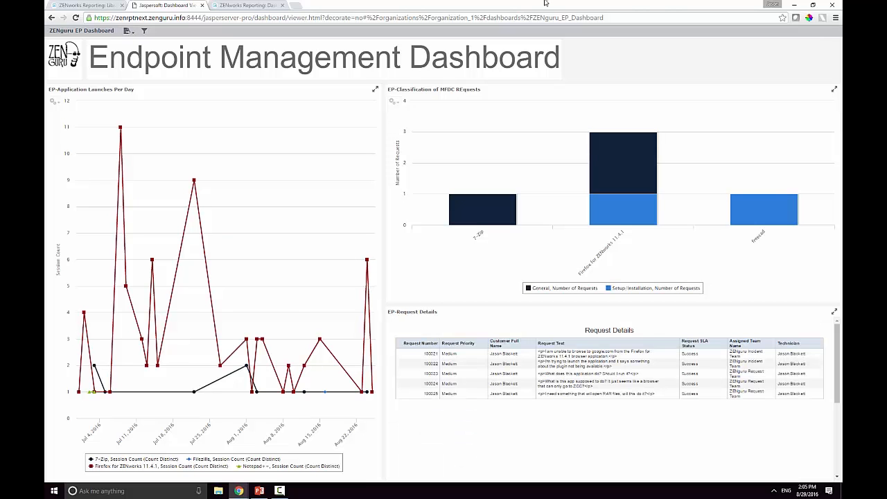
pyautogui.press('F11')
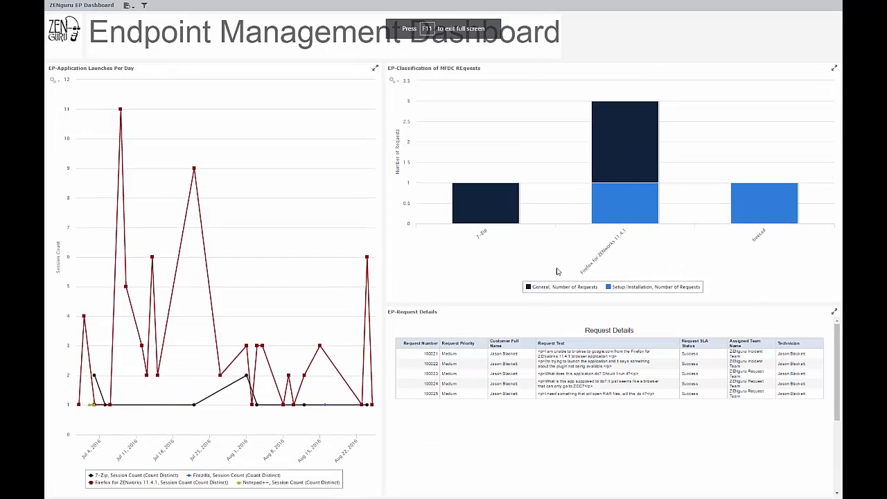